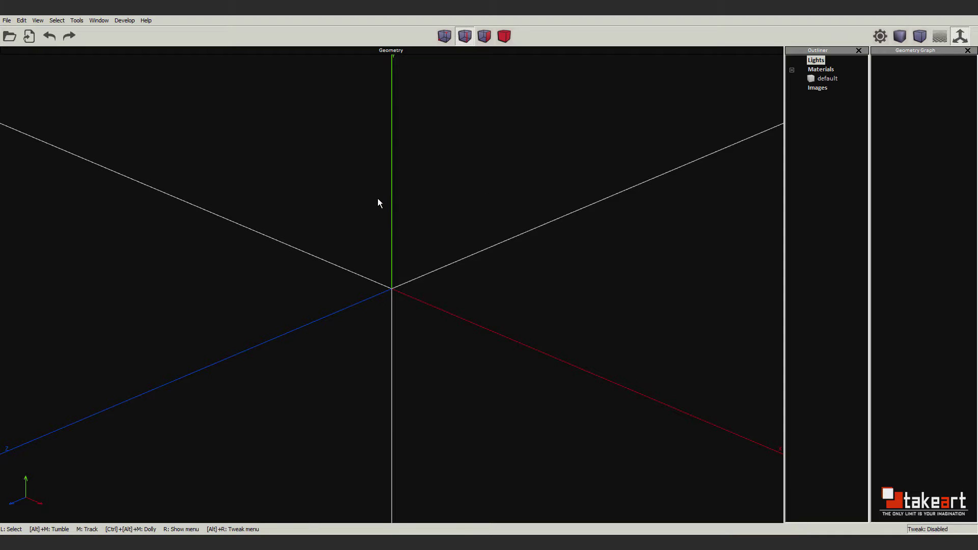
- Create a flat cube slab measuring 2 × 0.3 × 2
right_click(377, 197)
left_click(479, 201)
type("0.3")
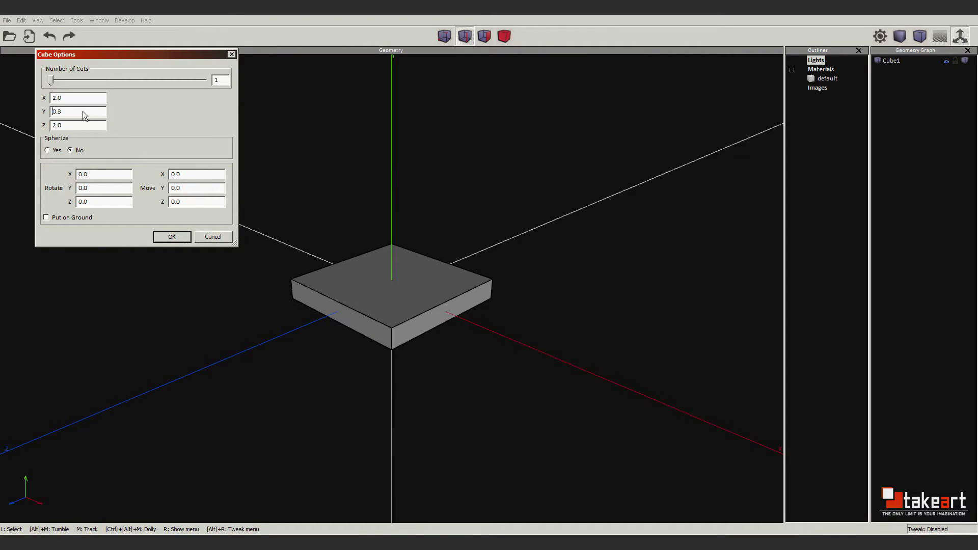
left_click(172, 237)
- Sweep the slab's right side face out 0.5 at a -22.5° angle
left_click(447, 345)
key("z")
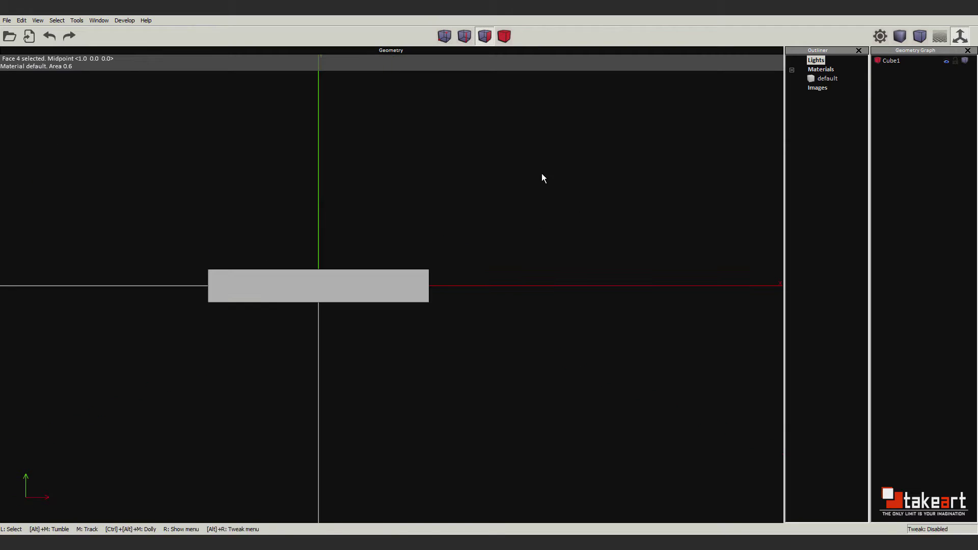
left_click(611, 273)
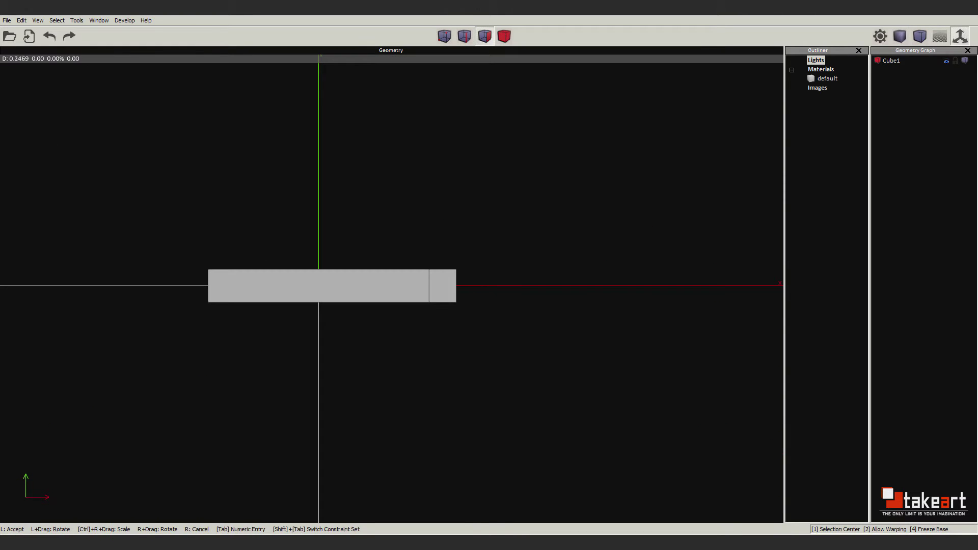
key("Tab")
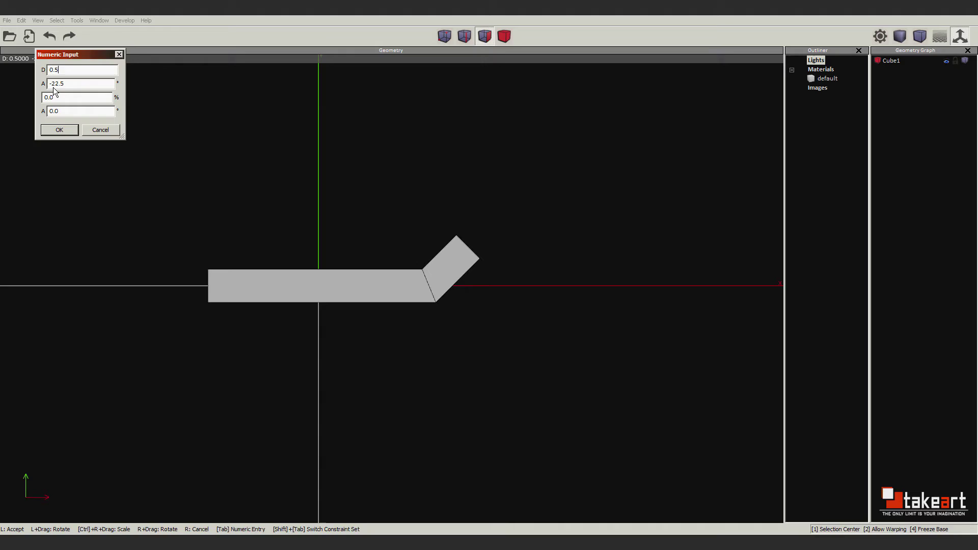
key("Return")
- Tilt the left side up 45° and begin extruding the side faces upward
mouse_move(456, 191)
middle_mouse_down()
mouse_move(370, 172)
mouse_move(421, 300)
mouse_move(540, 245)
middle_mouse_up()
key("Tab")
type("45")
key("Return")
right_click(540, 246)
left_click(540, 245)
key("Tab")
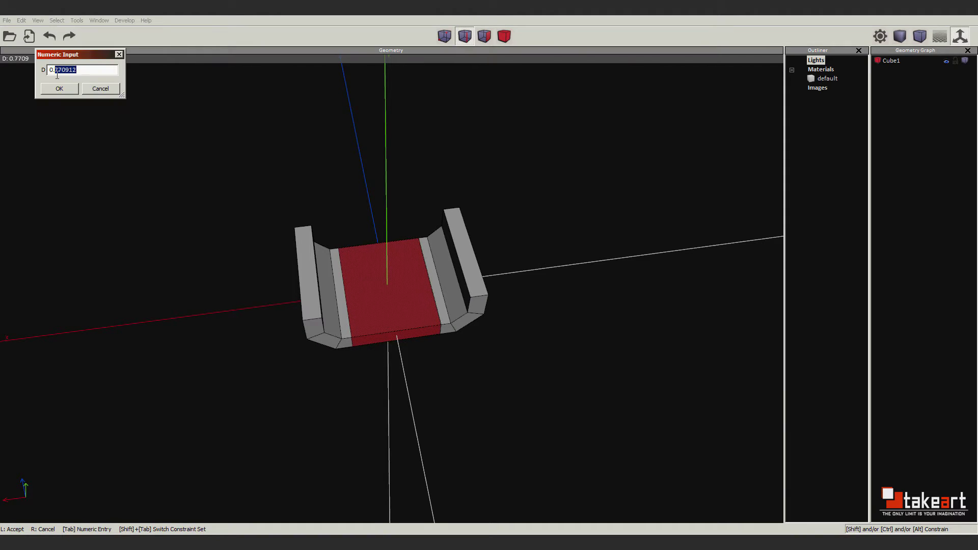
- Finish the arm extrusion and extend the rear face a short distance
key("Return")
key("x")
right_click(479, 168)
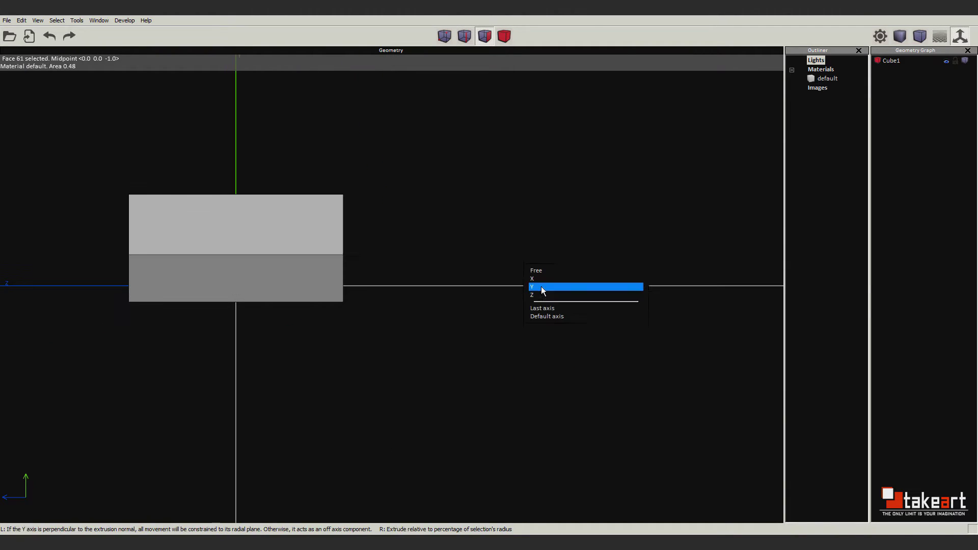
left_click(542, 288)
key("Tab")
key("Return")
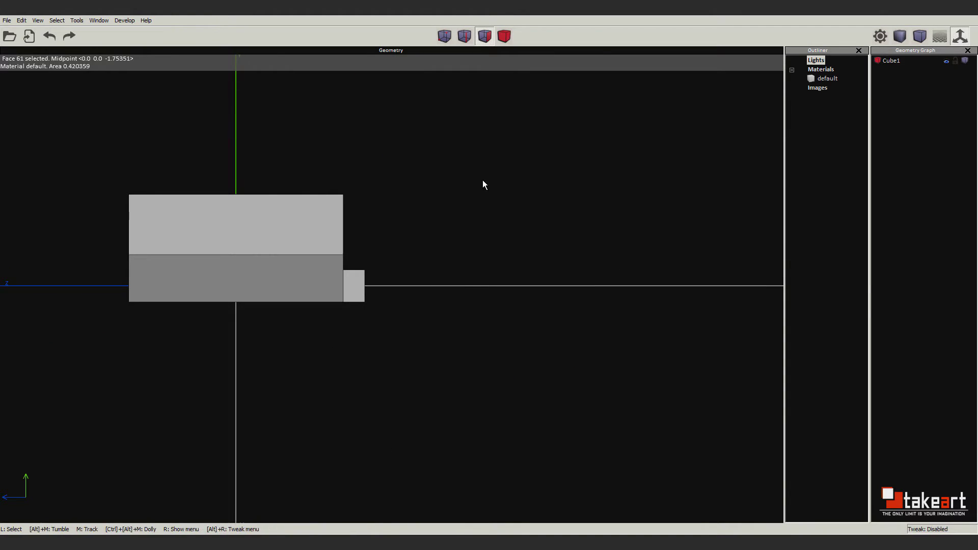
- Sweep the rear face at -22.5° and extrude it straight up into a tall backrest
right_click(482, 176)
left_click(539, 288)
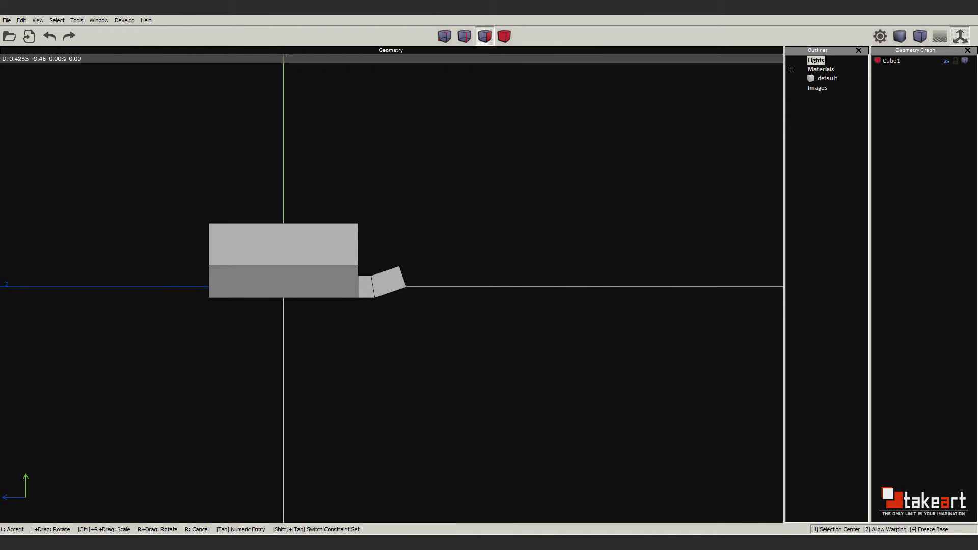
key("Tab")
key("Tab")
type("-22.5")
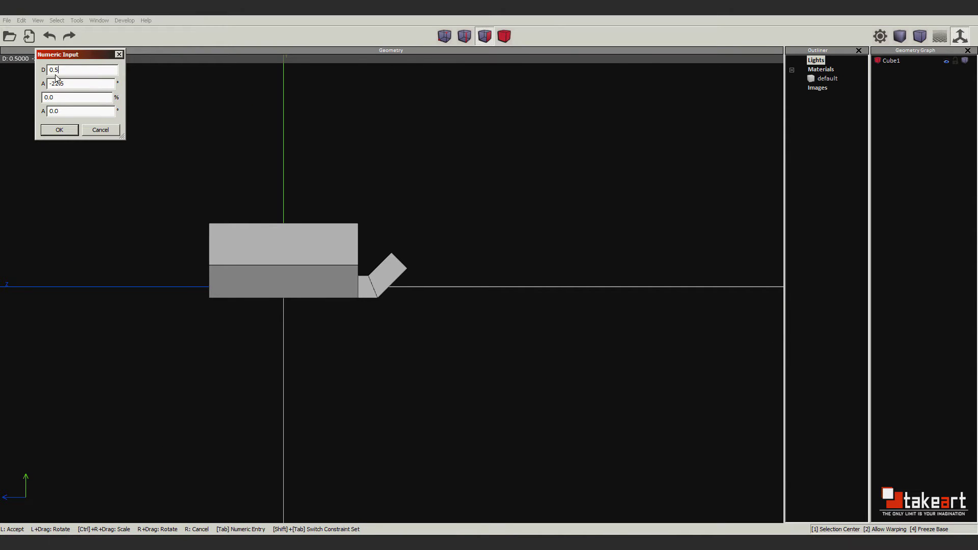
key("Return")
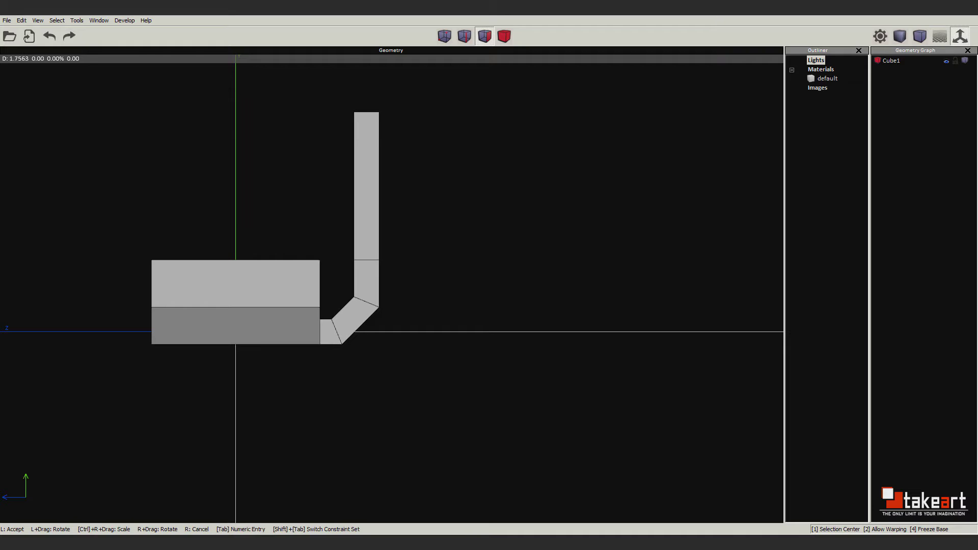
left_click(427, 138)
- Cut the backrest into horizontal bands and narrow its lower rings into a taper
key("3")
scroll(306, 204, "up", 3)
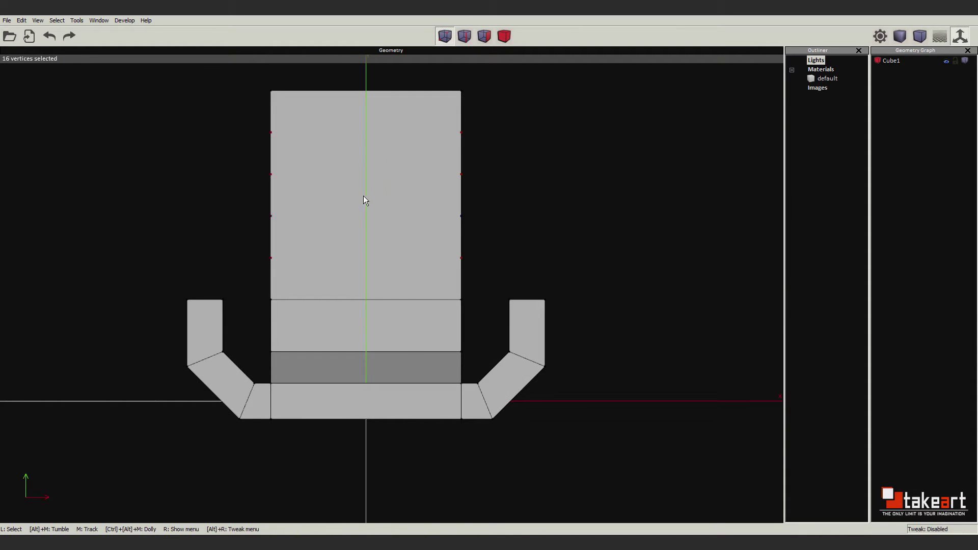
scroll(363, 195, "down", 2)
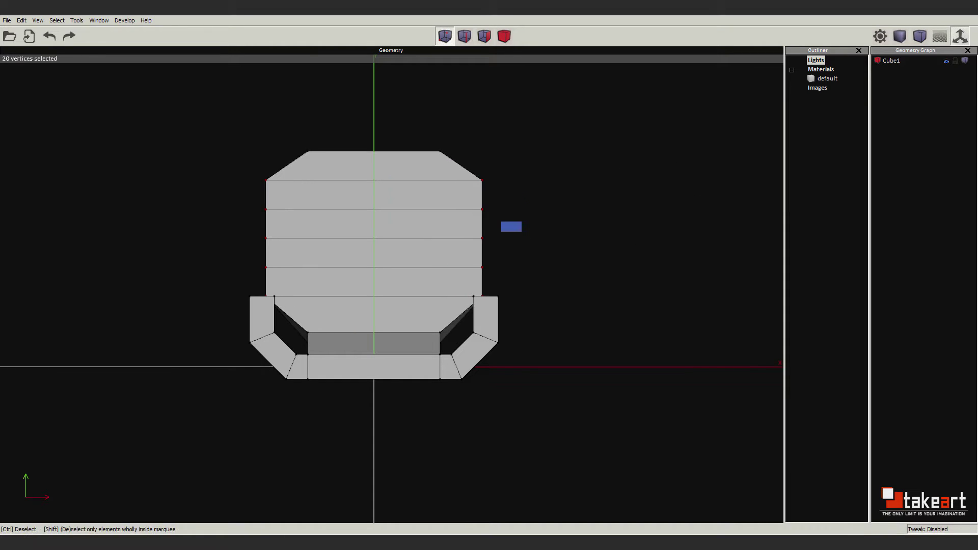
left_click(512, 289)
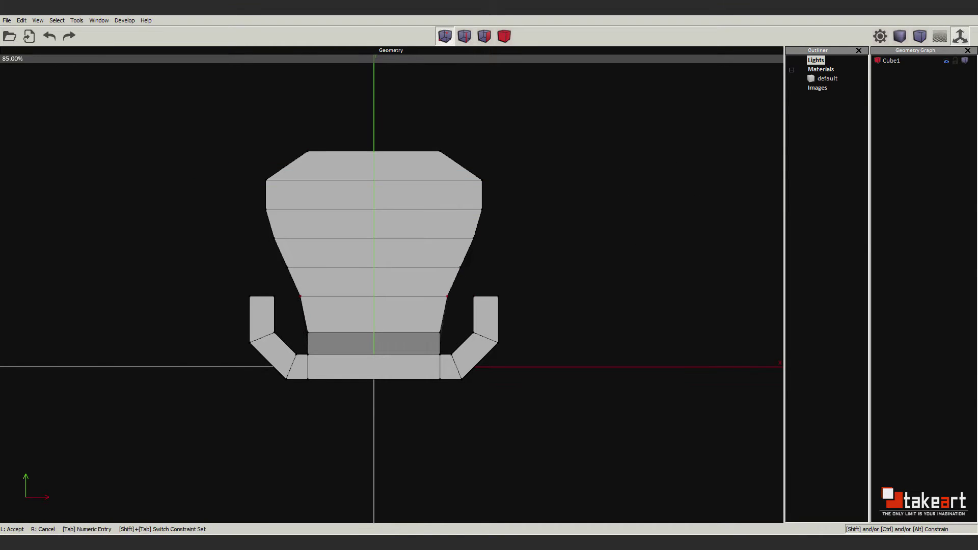
mouse_move(387, 285)
middle_mouse_down("alt")
mouse_move(484, 369)
mouse_move(637, 387)
middle_mouse_up("alt")
key("3")
left_click(472, 316)
- Check the smoothed preview, then adjust the vertices at the arm corners
key("c")
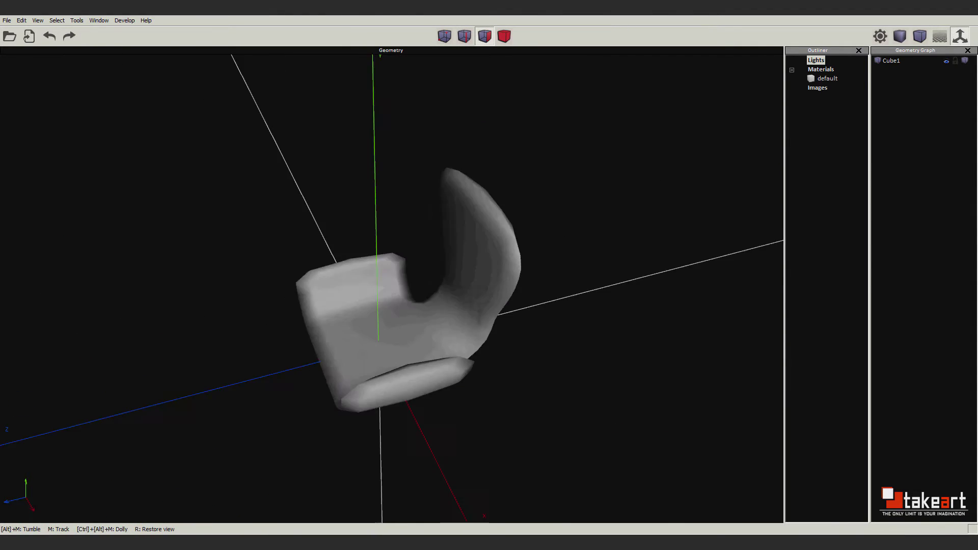
key("c")
key("1")
middle_click_drag(350, 280, 352, 266, "alt")
left_click_drag(353, 265, 304, 240)
mouse_move(304, 239)
middle_mouse_down("alt")
mouse_move(321, 286)
mouse_move(457, 285)
mouse_move(447, 273)
mouse_move(362, 261)
mouse_move(459, 301)
middle_mouse_up("alt")
left_click(448, 273)
- Adjust the front edges, then select both armrest top faces and extrude them upward
key("2")
left_click_drag(400, 156, 442, 199)
mouse_move(365, 187)
middle_mouse_down("alt")
mouse_move(355, 249)
mouse_move(393, 248)
middle_mouse_up("alt")
key("2")
key("3")
left_click(425, 286)
left_click(338, 225, "shift")
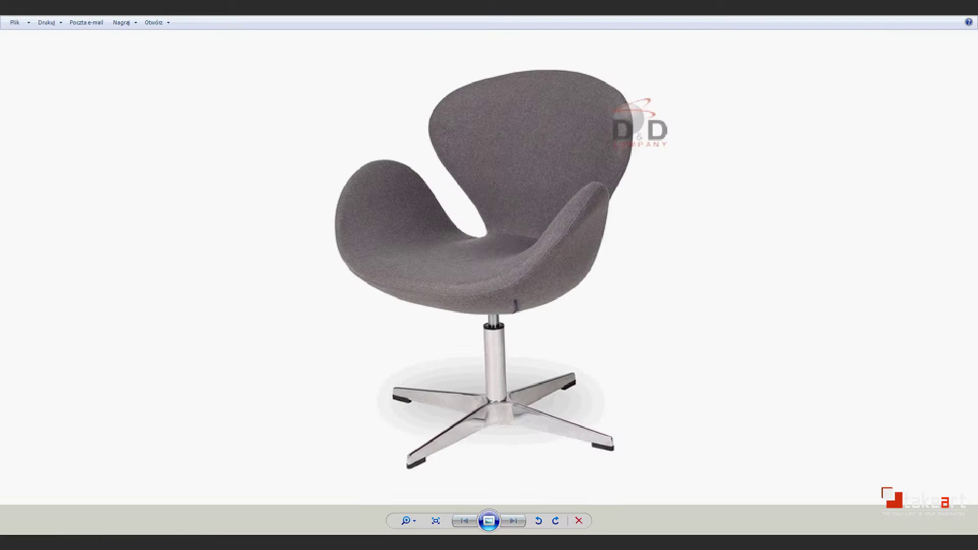
left_click(407, 171)
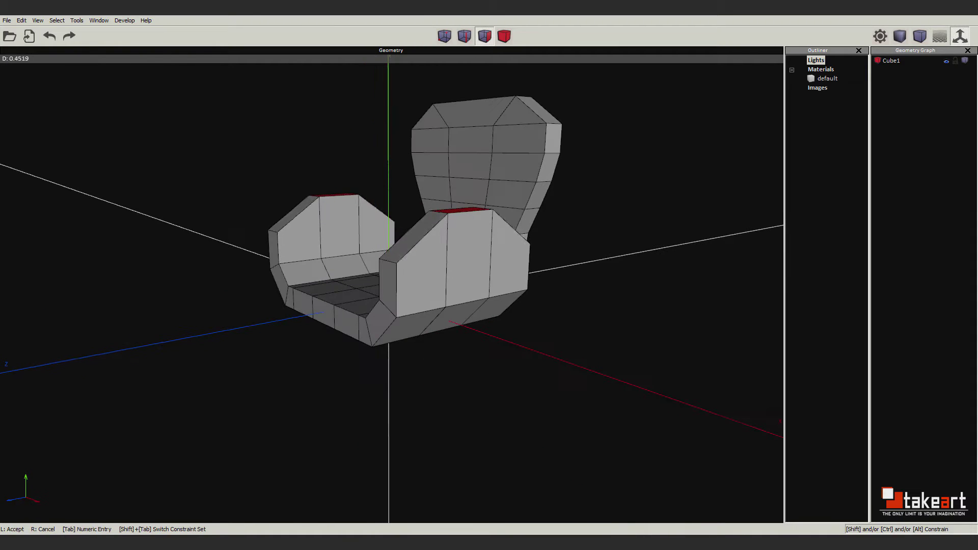
- Accept the raised armrest extrusion and reframe the chair in front view
key("1")
left_click(419, 247)
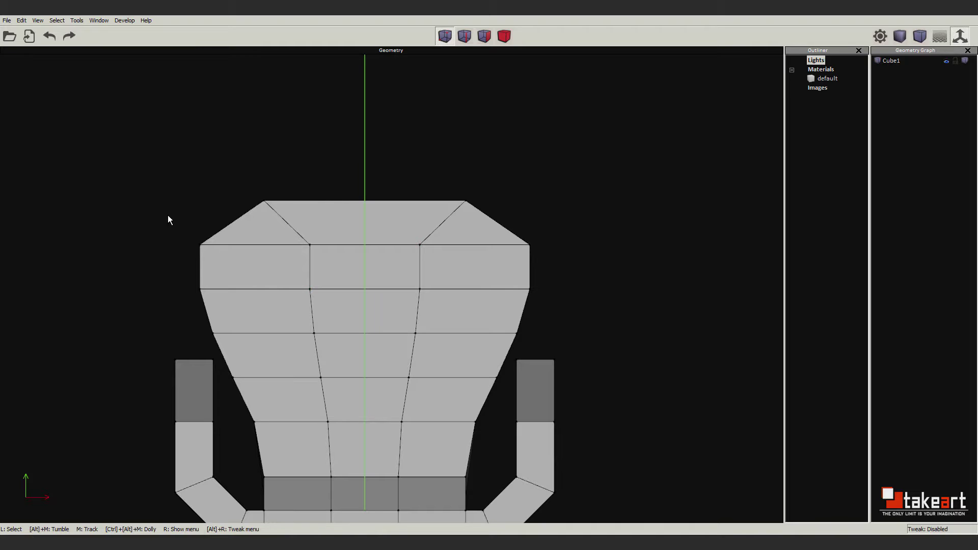
scroll(167, 215, "down", 3)
middle_click_drag(167, 215, 214, 174, "alt")
key("1")
- Rotate the backrest's right-edge vertices inward by an exact angle
left_click_drag(498, 237, 471, 288)
left_click(450, 367)
middle_click_drag(462, 365, 465, 310, "alt")
key("w")
right_click(561, 204)
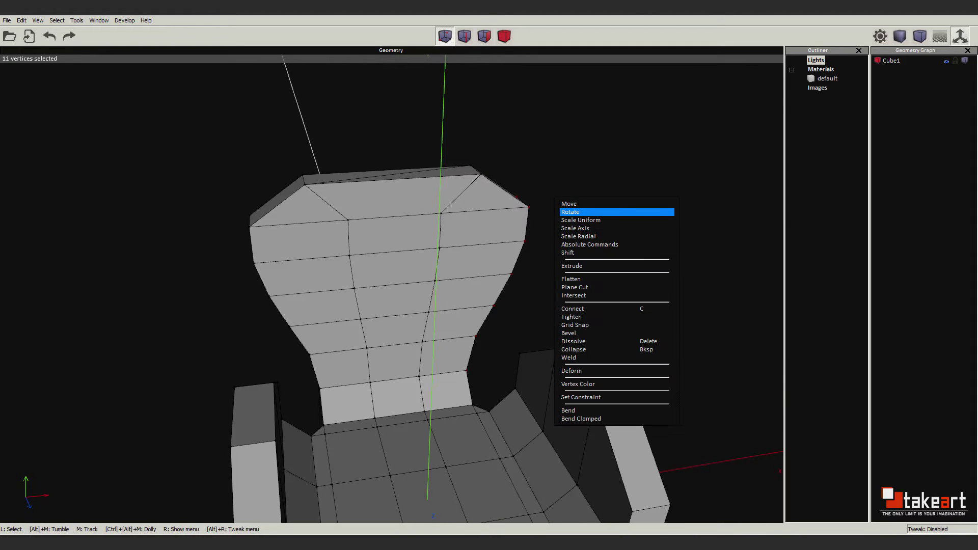
left_click(571, 211)
scroll(456, 386, "down", 3)
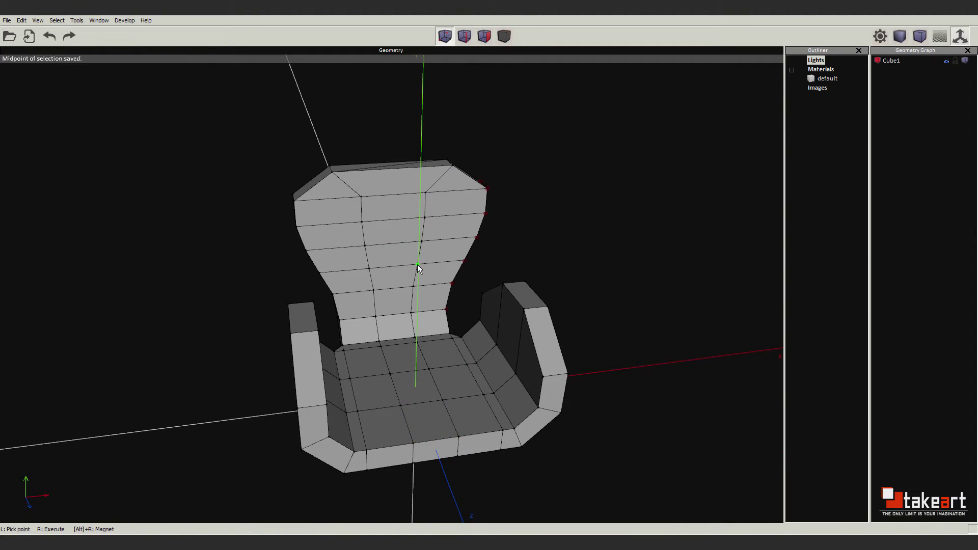
key("Tab")
key("Return")
- Rotate the back's right side again about a picked axis with an exact angle
key("1")
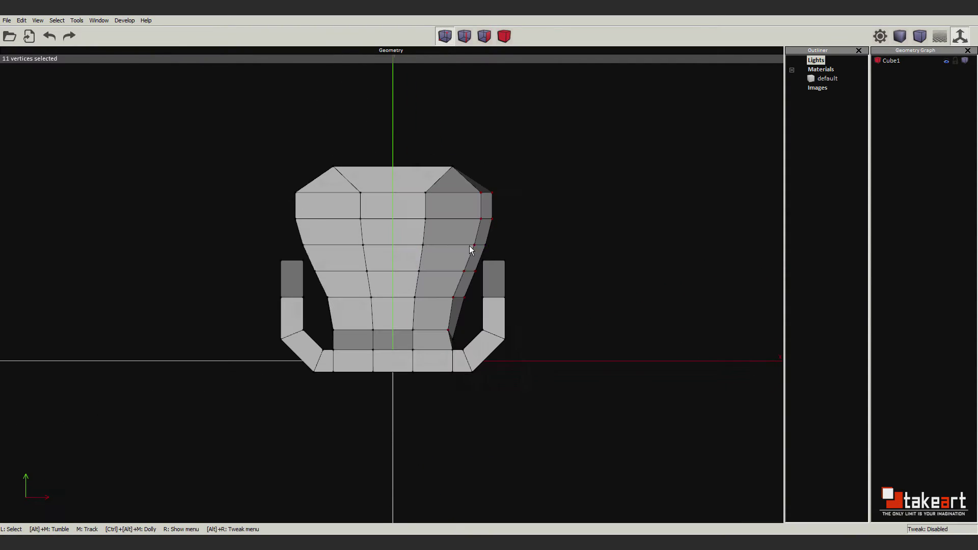
middle_click_drag(325, 316, 526, 253, "alt")
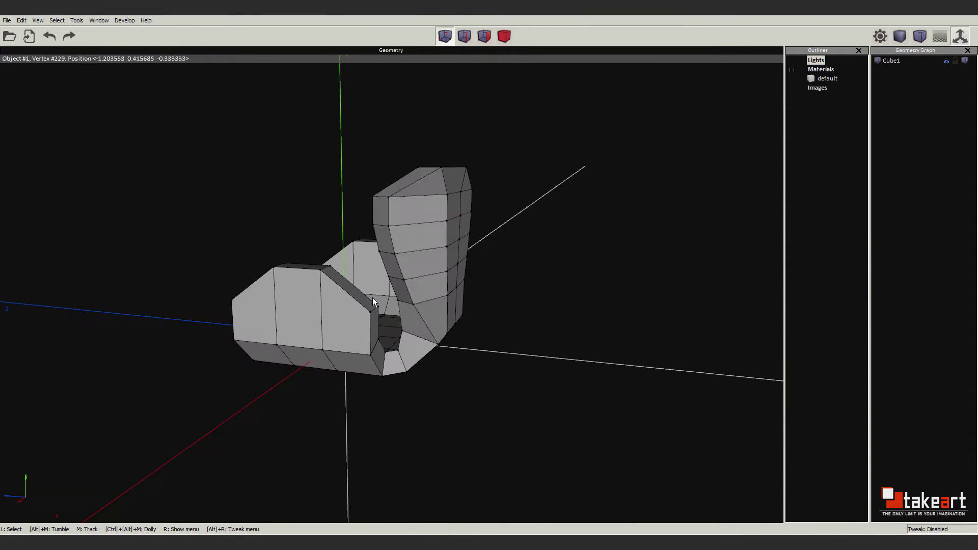
left_click(461, 377)
key("Tab")
key("Return")
- Rotate the backrest's left-side vertices inward by 18.4°
key("1")
left_click(336, 336)
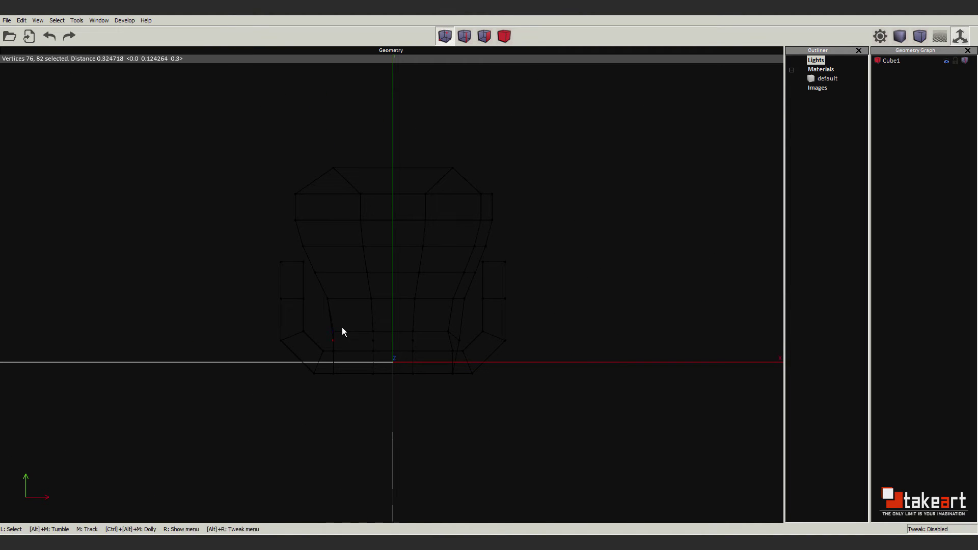
left_click_drag(254, 166, 307, 227)
left_click(371, 256)
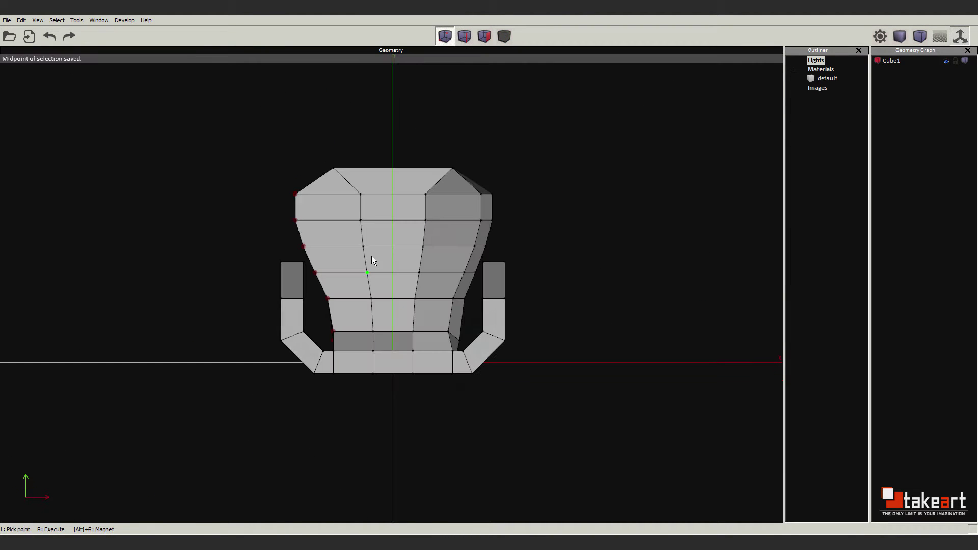
key("Tab")
key("Return")
middle_click_drag(372, 255, 471, 287, "alt")
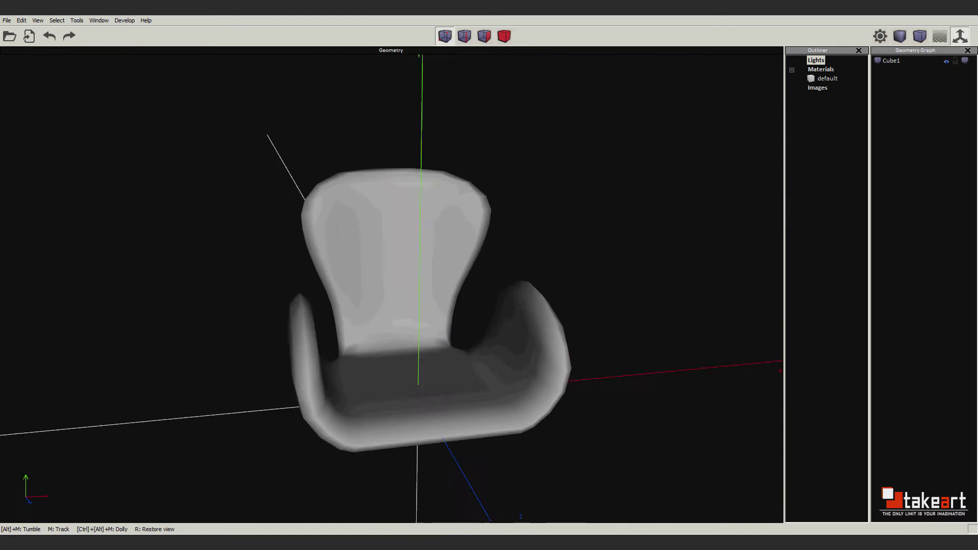
- Select the faces on the front and underside of the seat
key("1")
scroll(472, 286, "up", 3)
middle_click_drag(542, 384, 378, 370, "alt")
left_click(378, 371)
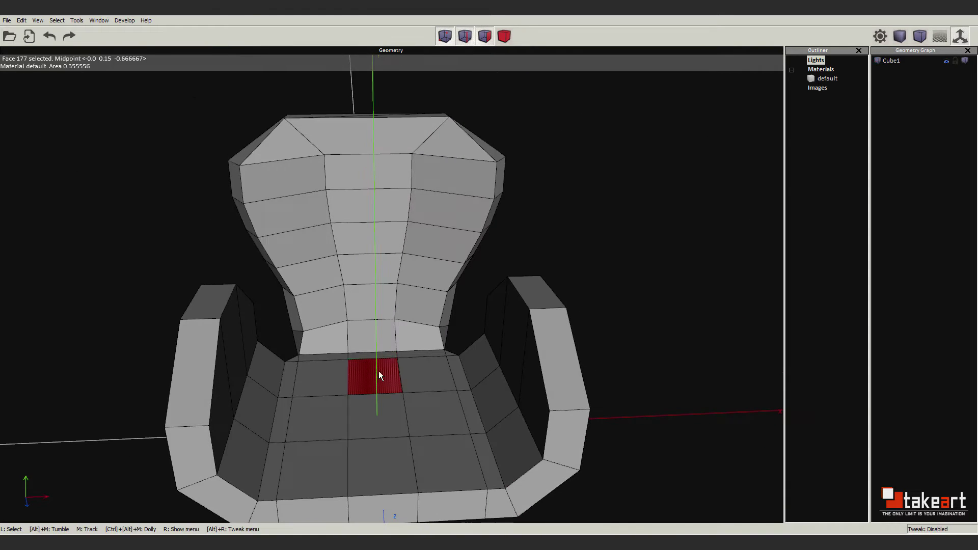
right_click(363, 368)
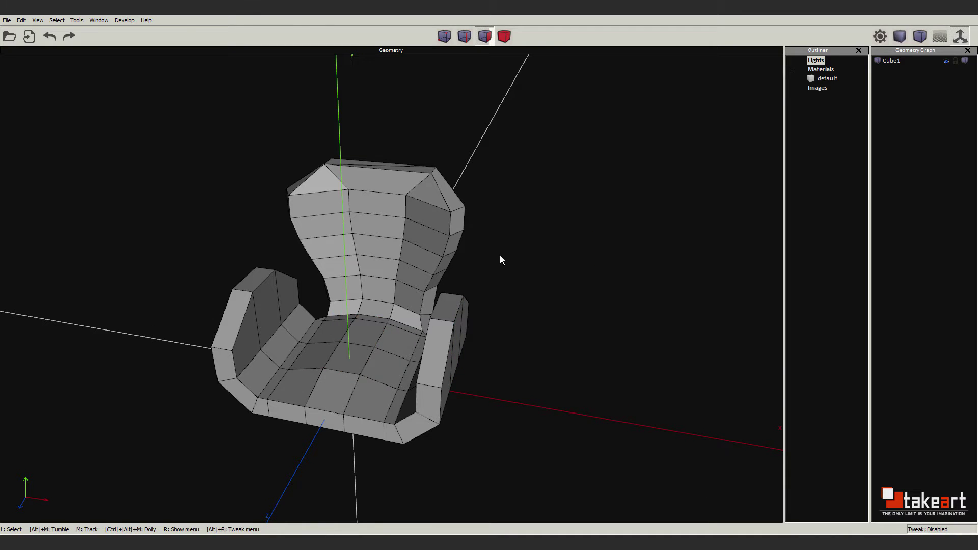
left_click(307, 423)
key("1")
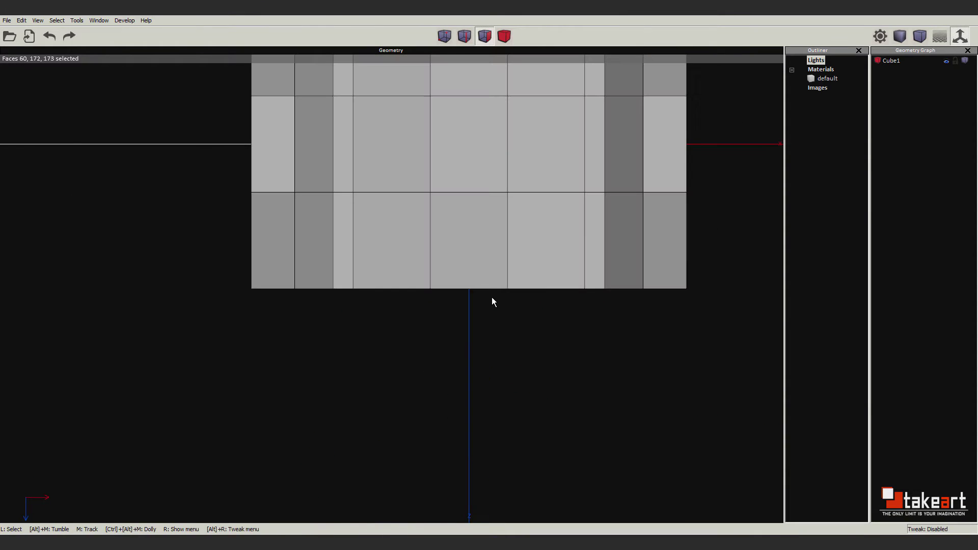
left_click(459, 304)
middle_click_drag(492, 302, 450, 307, "alt")
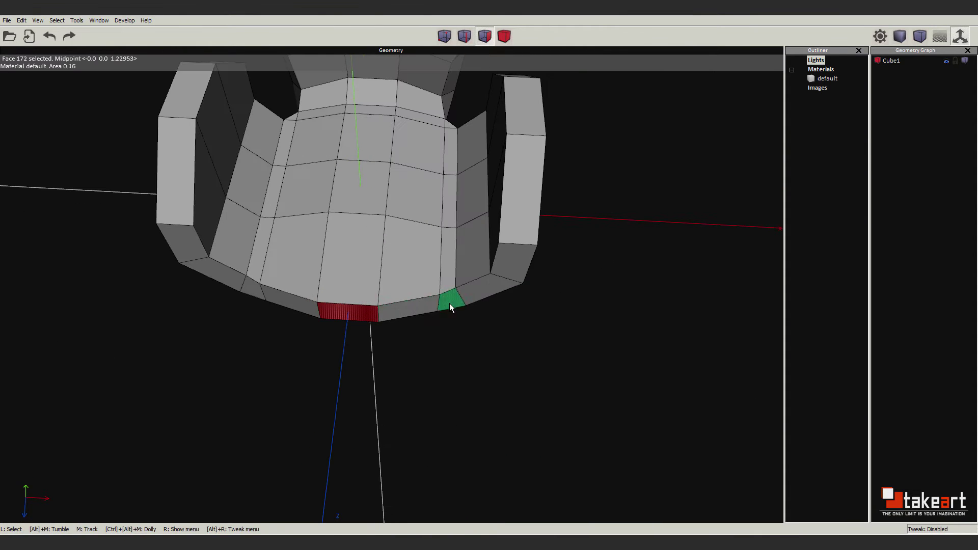
- Undo the last seat-bottom edit and move the selected seat faces in front view
key("ctrl+z")
key("ctrl+z")
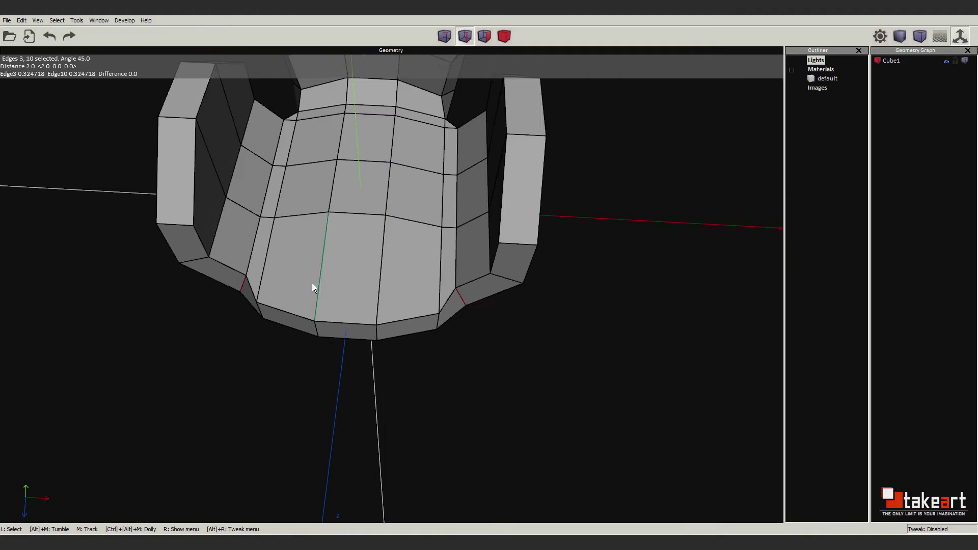
key("1")
key("ctrl+b")
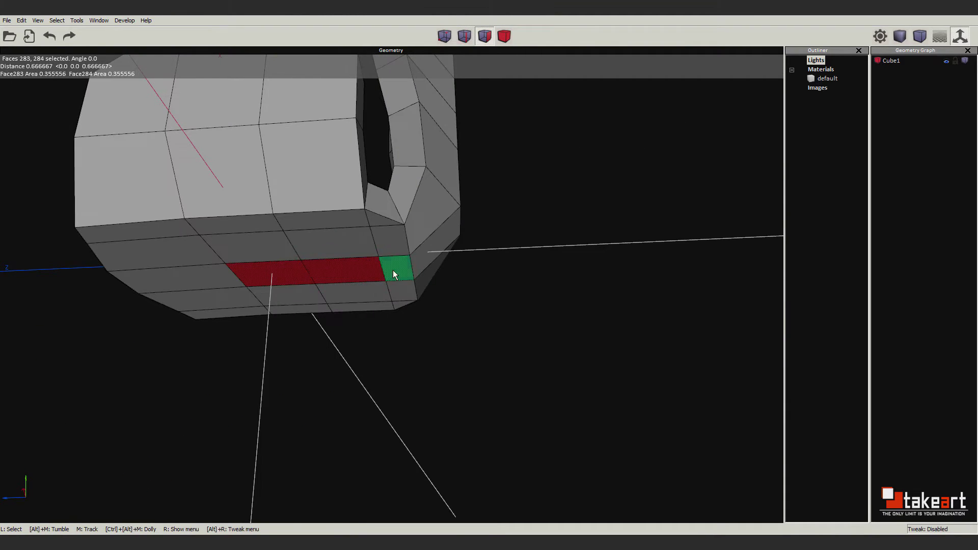
key("1")
key("ctrl+b")
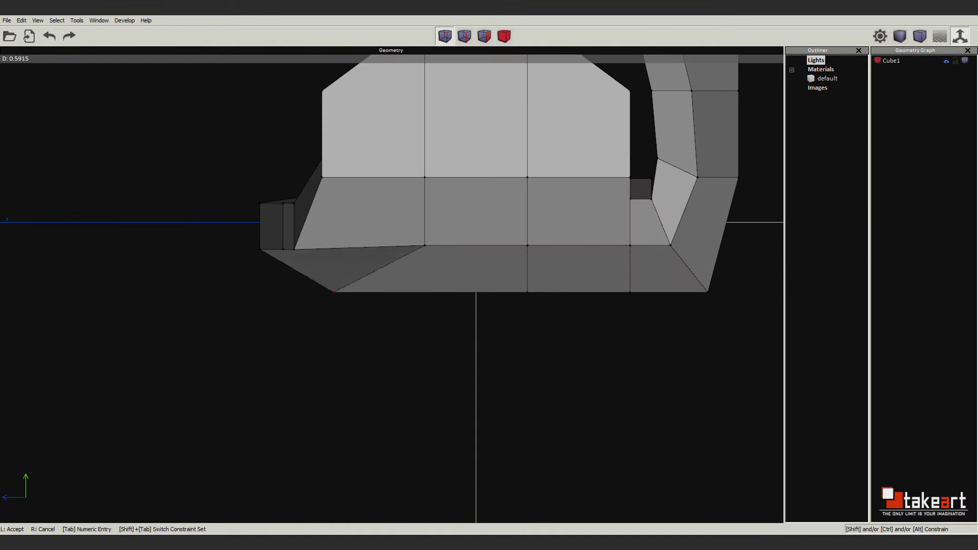
- Move the edges along the seat bottom to round out the shell
mouse_move(440, 292)
middle_mouse_down("alt")
mouse_move(463, 299)
mouse_move(286, 299)
middle_mouse_up("alt")
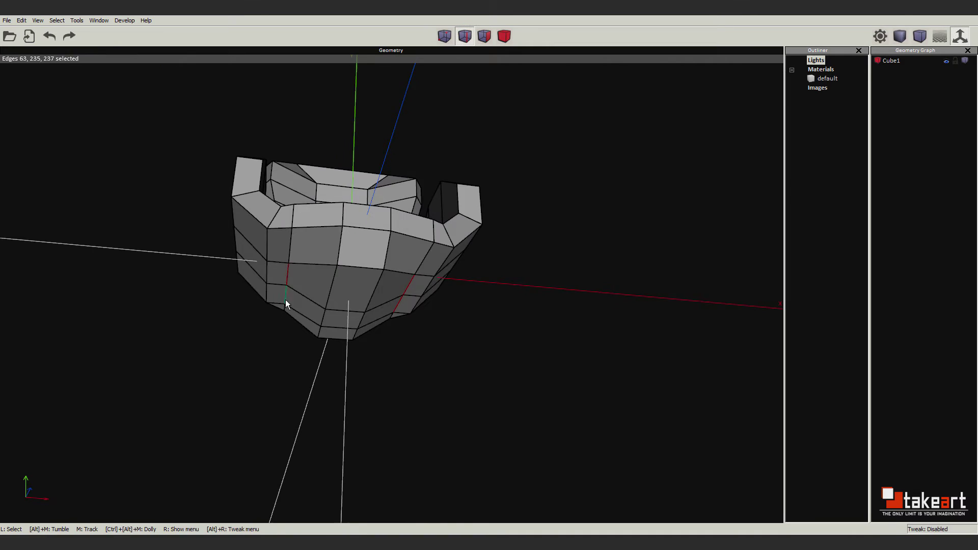
key("1")
middle_click_drag(586, 222, 336, 274, "alt")
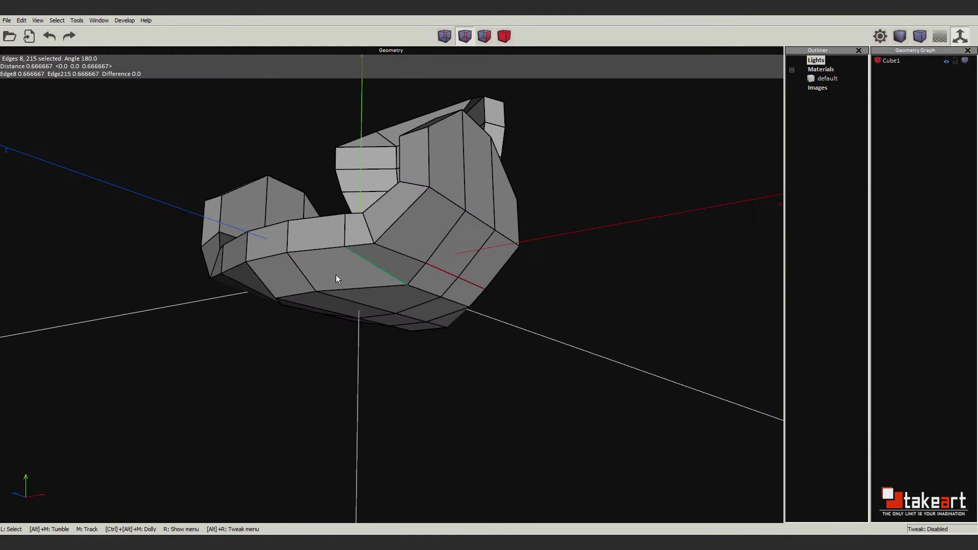
key("1")
left_click(449, 267)
middle_click_drag(448, 267, 427, 270, "alt")
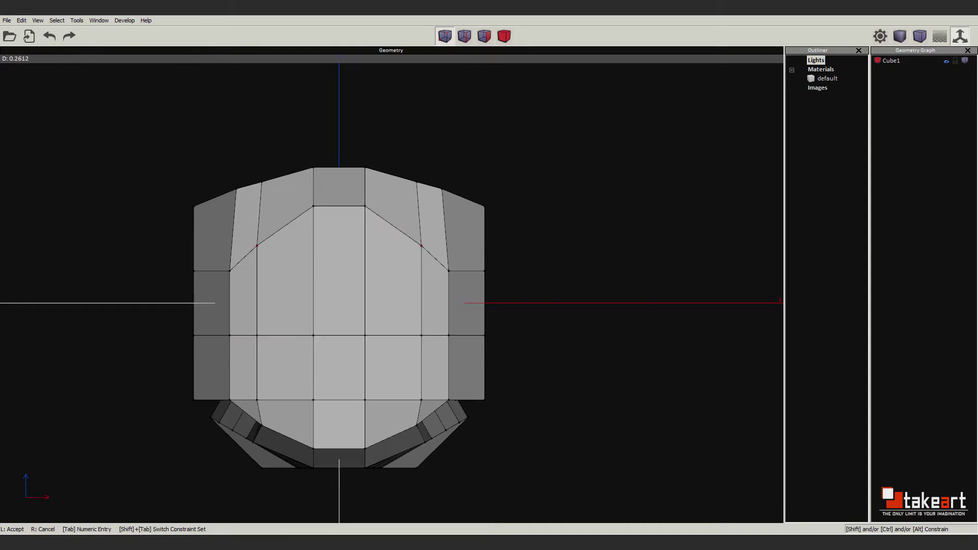
middle_click_drag(234, 267, 499, 263, "alt")
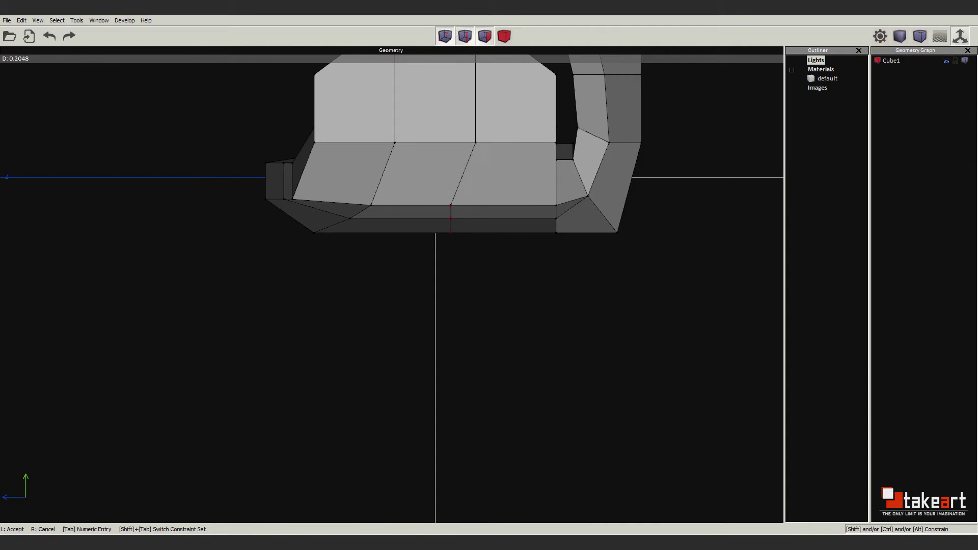
left_click_drag(535, 215, 579, 252)
- Check the shell in smooth preview from several angles against the reference
key("c")
middle_click_drag(350, 254, 387, 250, "alt")
middle_click_drag(391, 285, 550, 270, "alt")
key("c")
middle_click_drag(357, 285, 369, 304, "ctrl+alt")
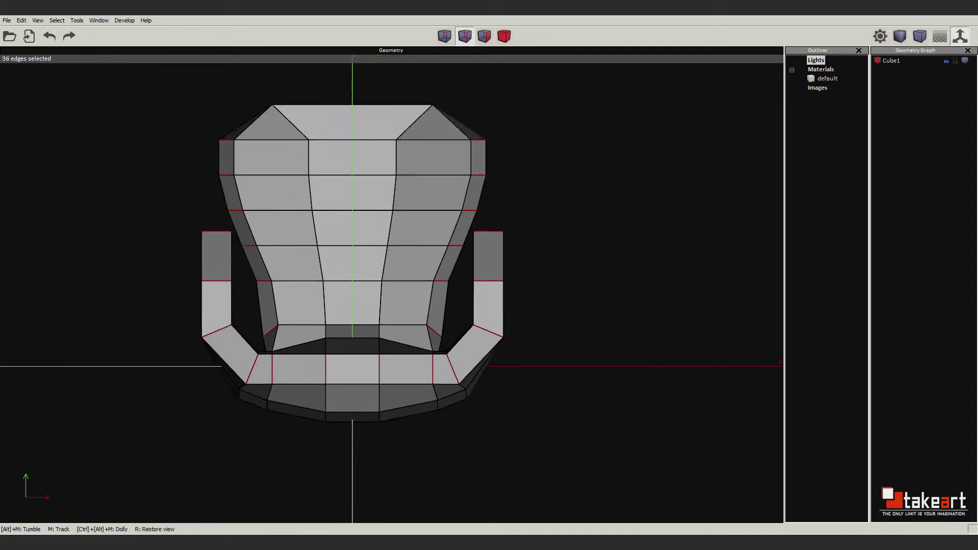
middle_click_drag(388, 255, 453, 115, "alt")
- Move the selected vertices by exact numeric distances
key("w")
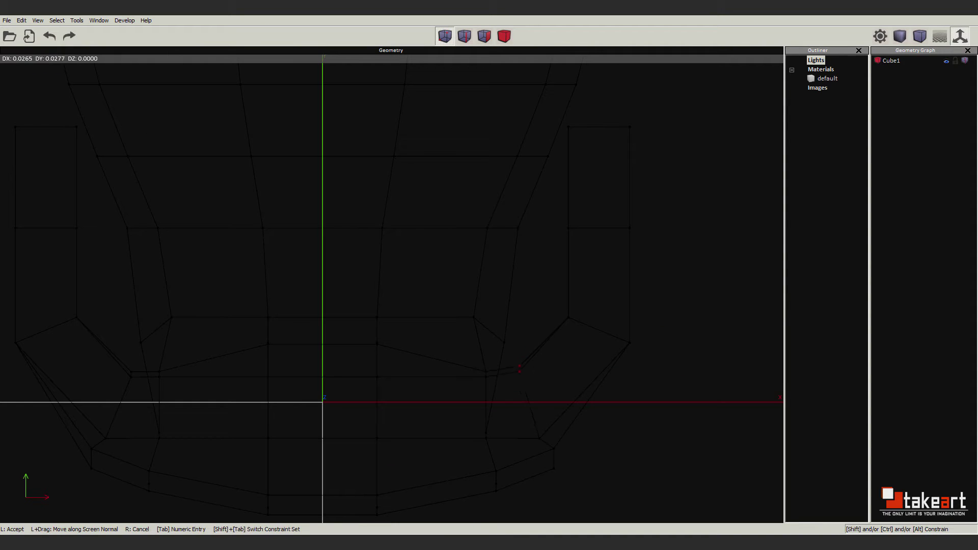
key("Tab")
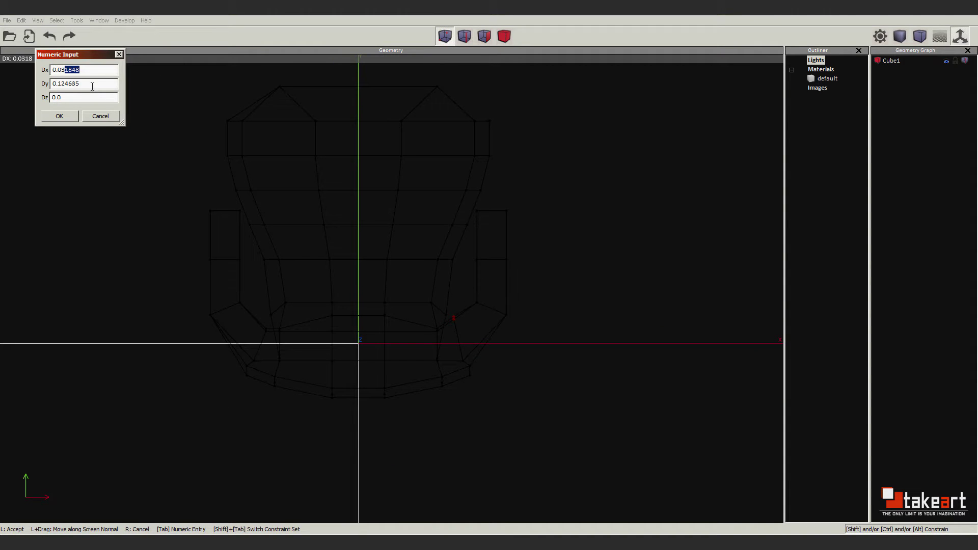
left_click(59, 117)
scroll(210, 271, "up", 2)
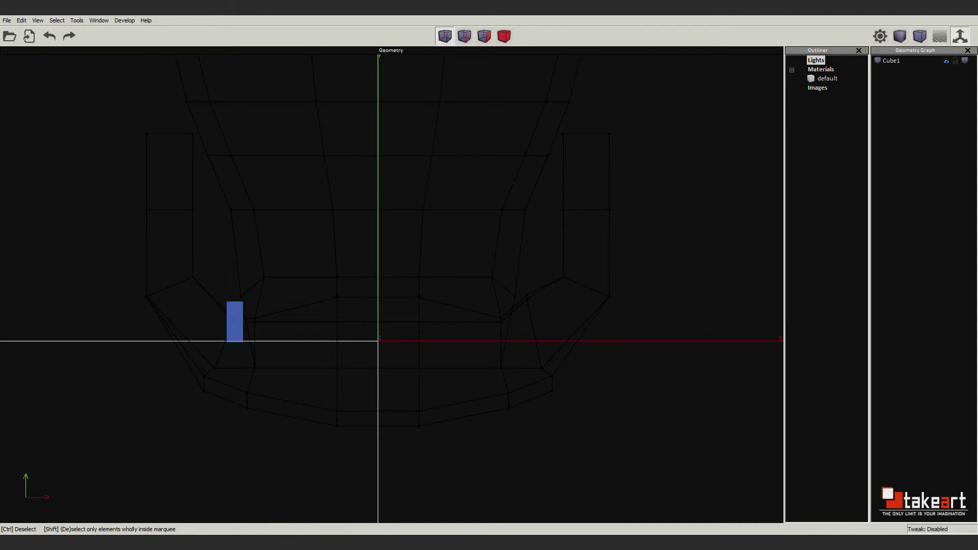
key("Tab")
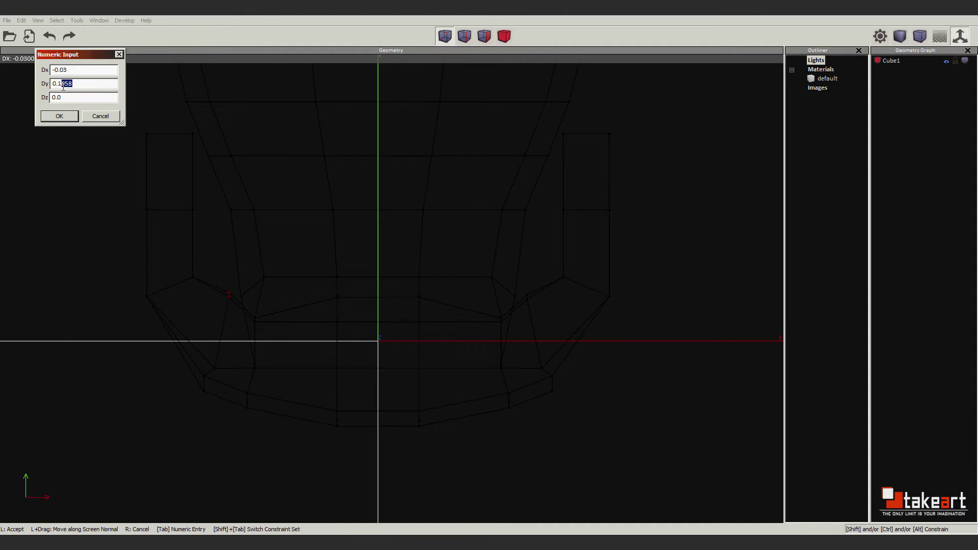
left_click(59, 116)
scroll(383, 261, "down", 1)
- Move the right armrest's vertices -0.1 along X
left_click_drag(638, 339, 568, 172)
right_click(688, 190)
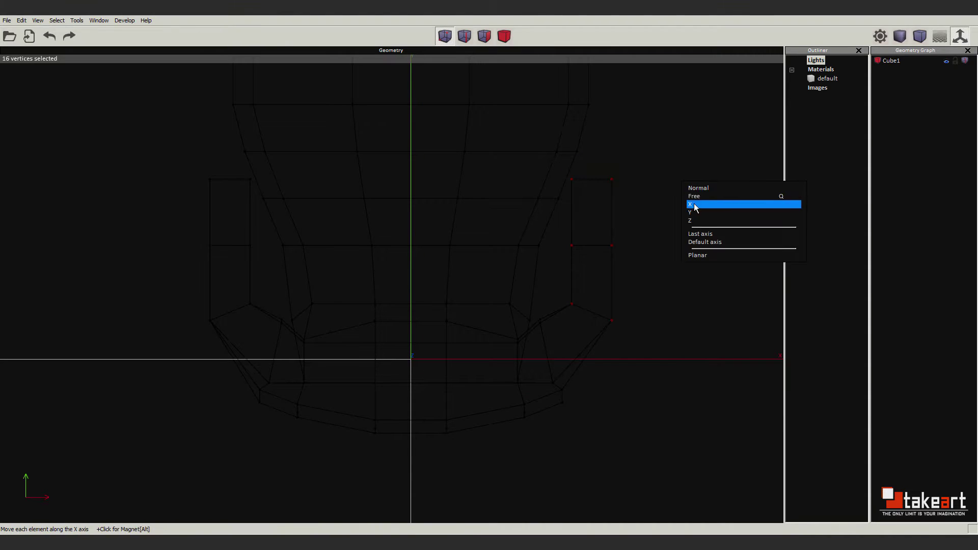
key("Tab")
type("1")
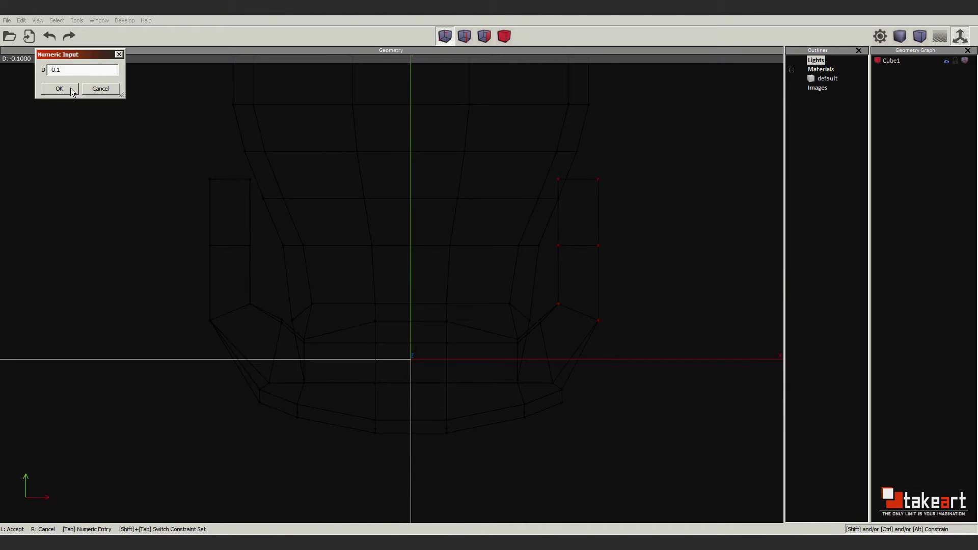
left_click(70, 88)
- Move the left armrest's vertices 0.1 along X
left_click_drag(173, 160, 253, 331)
key("d")
key("Tab")
type("0.1")
key("Return")
- Shift the four outer vertices of each armrest outward by matching exact amounts
left_click(263, 245)
left_click_drag(243, 284, 273, 307)
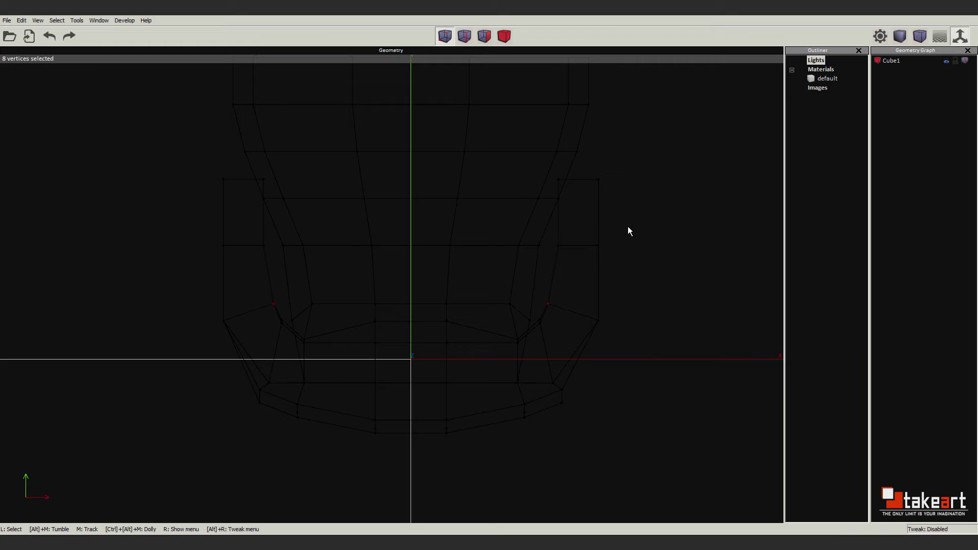
left_click_drag(629, 261, 594, 179)
key("Tab")
key("Return")
left_click_drag(271, 260, 216, 234)
key("Tab")
left_click(59, 88)
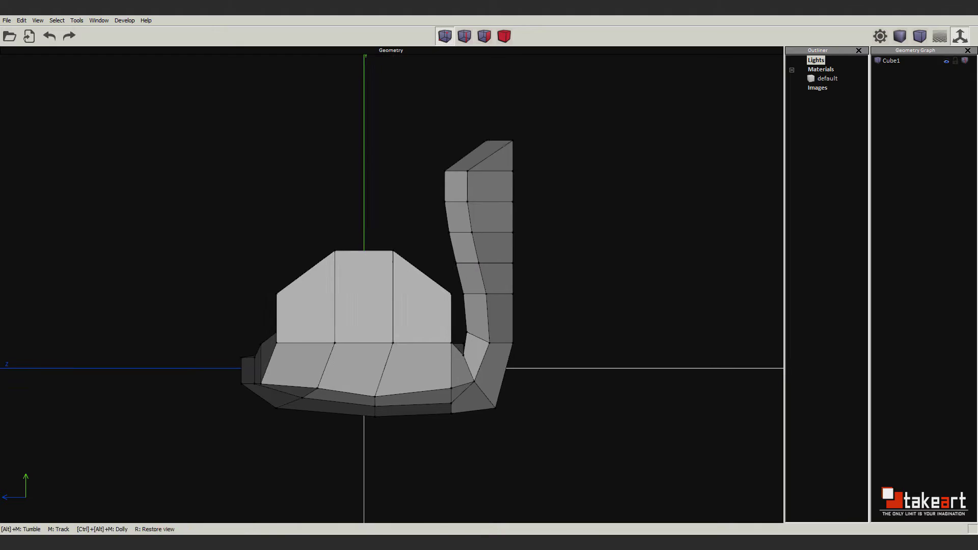
- Select 16 vertices across the backrest's middle rows in front view for bending
mouse_move(526, 325)
left_mouse_down()
mouse_move(422, 238)
mouse_move(414, 104)
left_mouse_up()
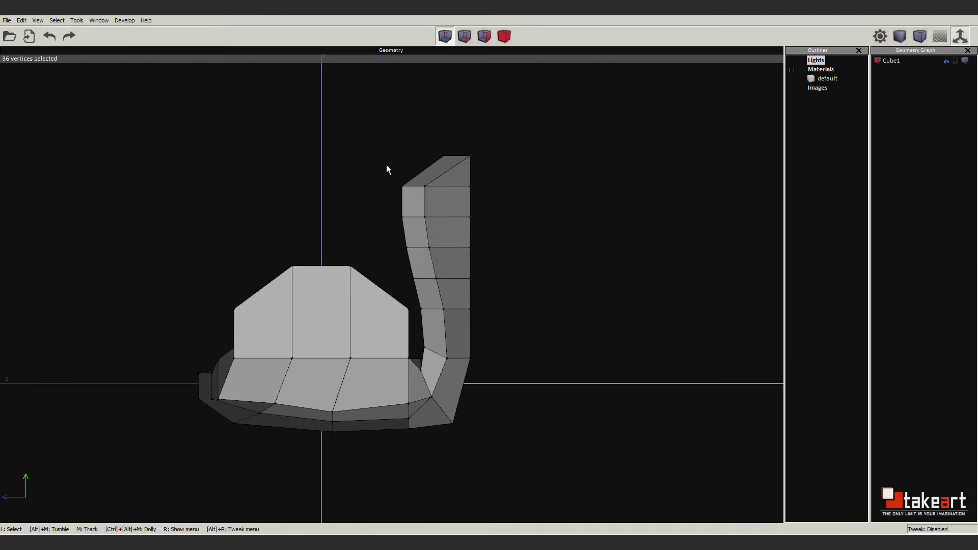
left_click_drag(377, 354, 509, 395)
left_click_drag(362, 312, 528, 225)
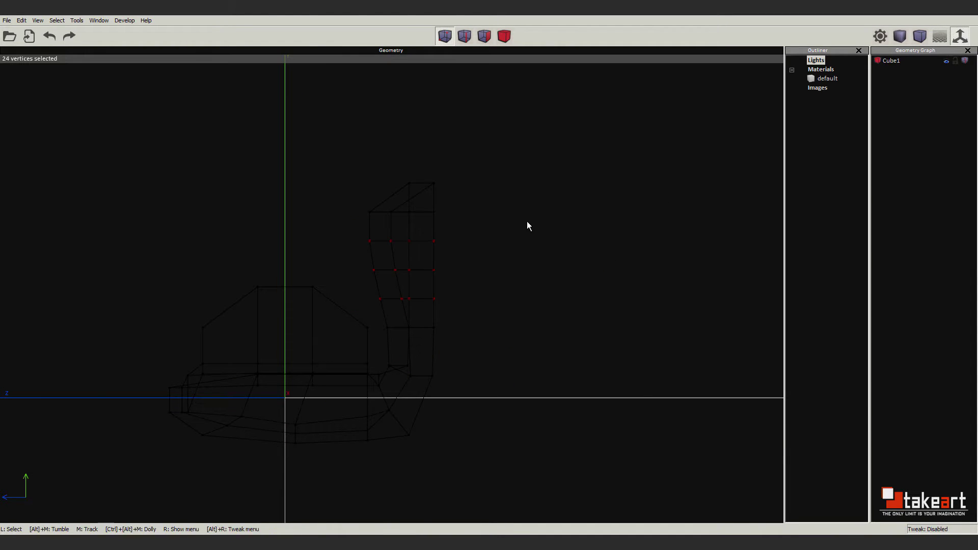
left_click_drag(396, 305, 450, 343)
middle_click_drag(380, 274, 356, 285, "alt")
key("1")
key("f")
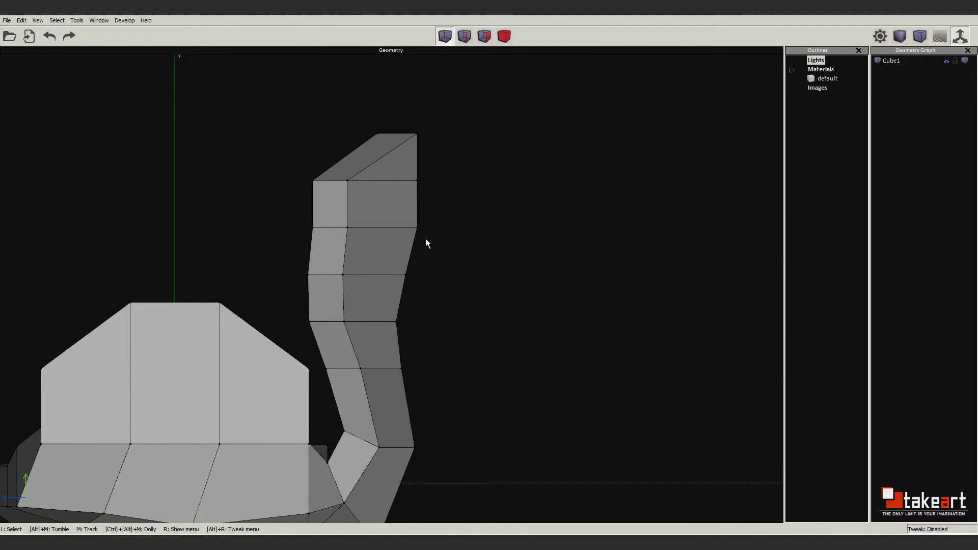
- Move eight backrest vertex rows along a chosen axis to start the S-curve
scroll(427, 243, "up", 2)
left_click_drag(530, 299, 351, 333)
key("w")
right_click(508, 258)
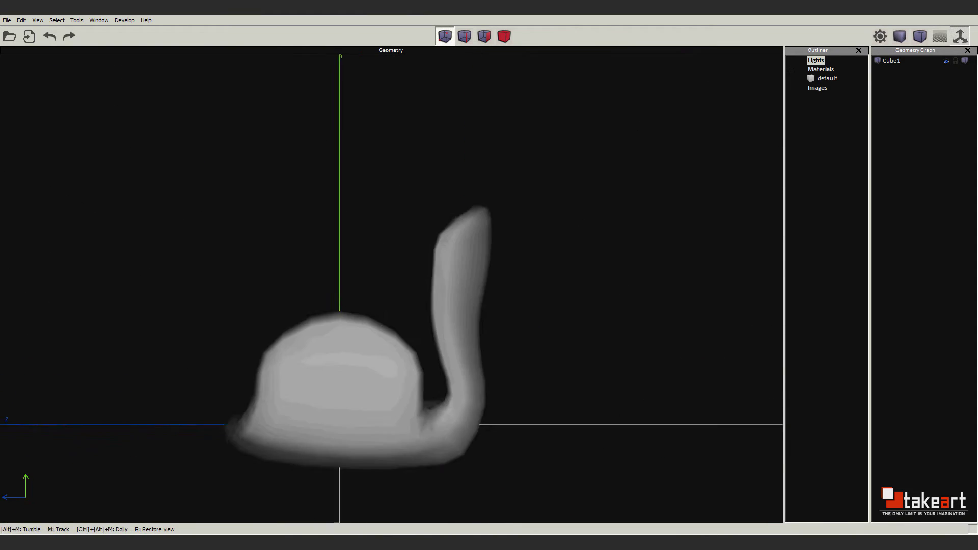
left_click_drag(321, 212, 571, 273)
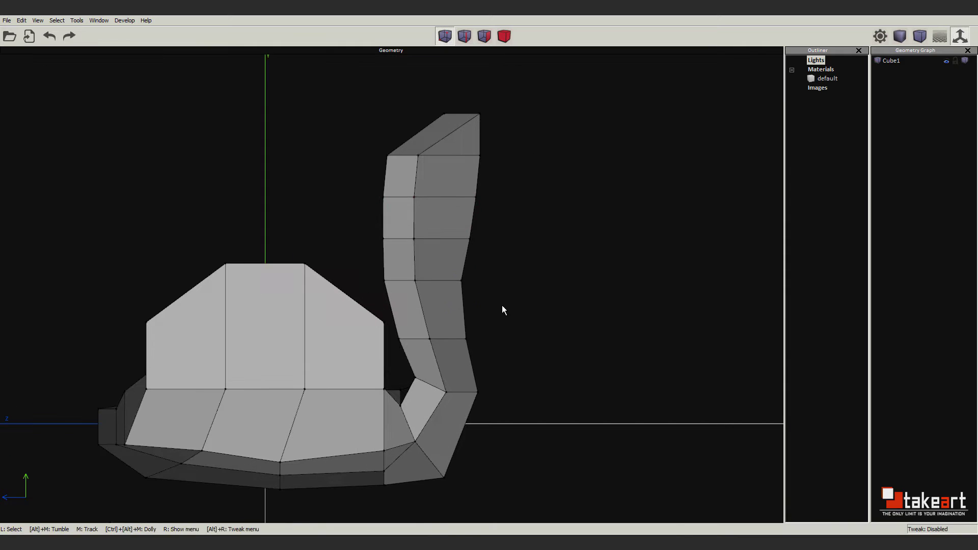
left_click_drag(451, 267, 500, 292)
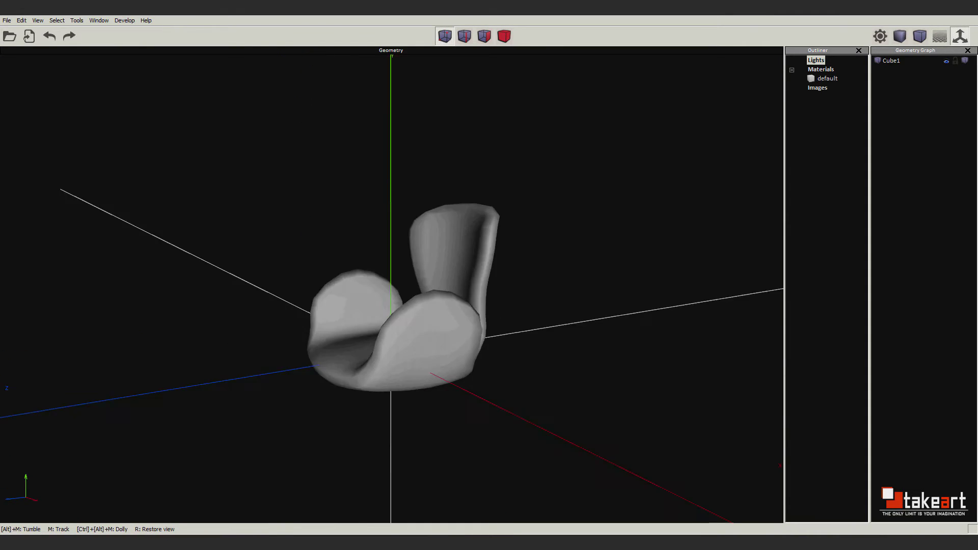
- Move the selected arm vertices with exact offsets, setting the Y offset to 0.0
key("Tab")
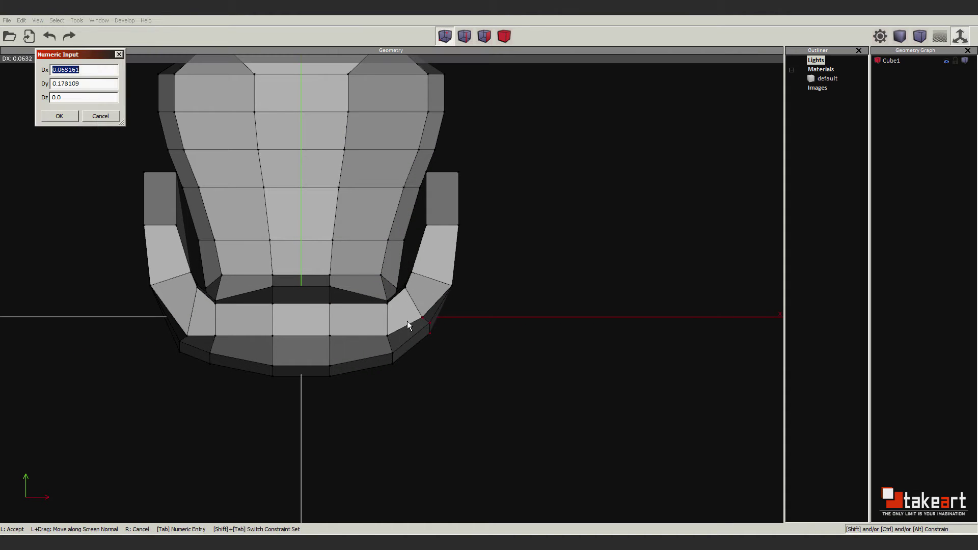
key("BackSpace")
key("Tab")
type("0.0")
left_click(59, 116)
key("Tab")
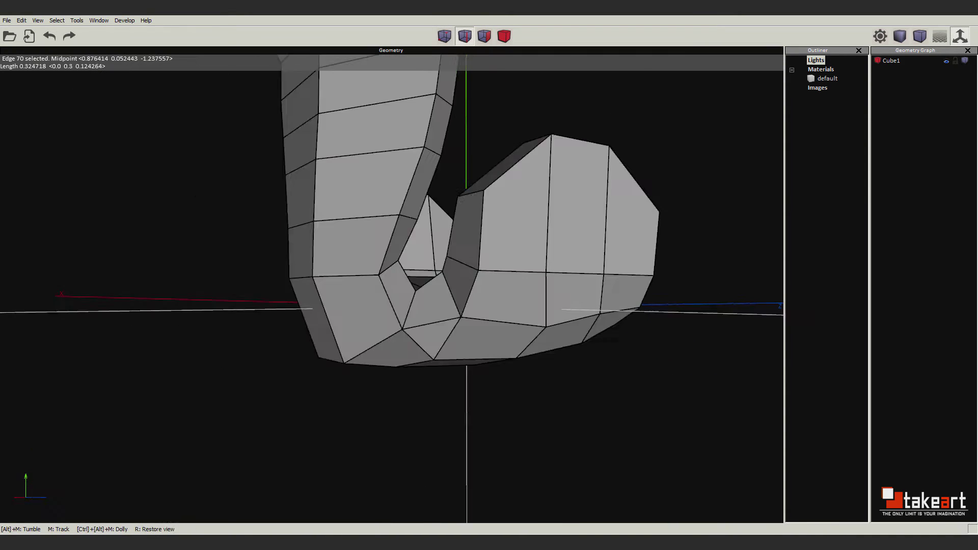
- Move the edge where the arm meets the backrest by exactly 0.1
right_click(427, 206)
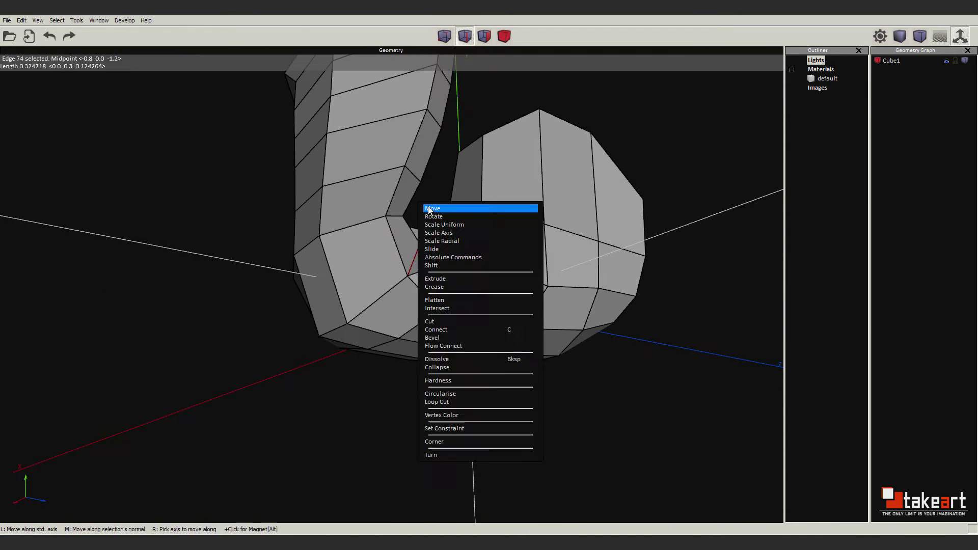
left_click(428, 208)
key("Tab")
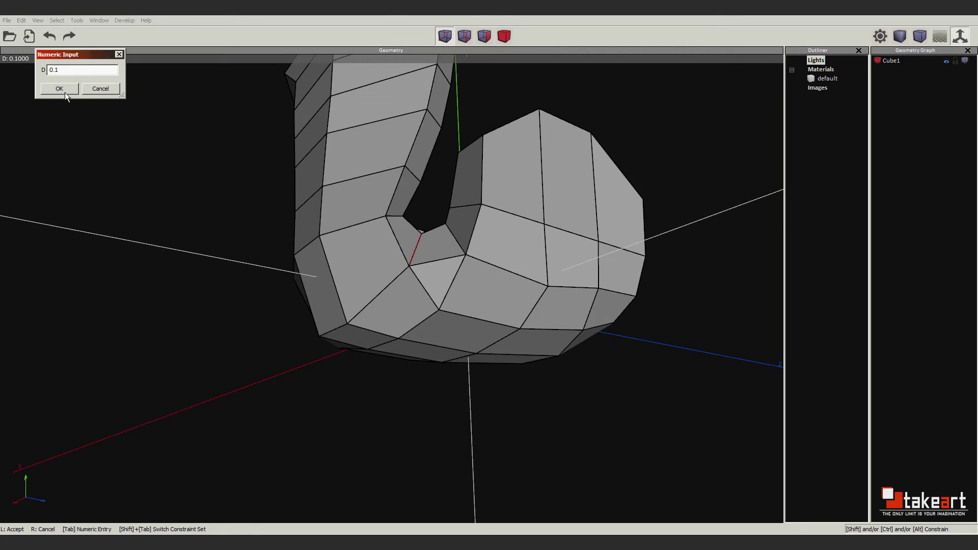
left_click(64, 92)
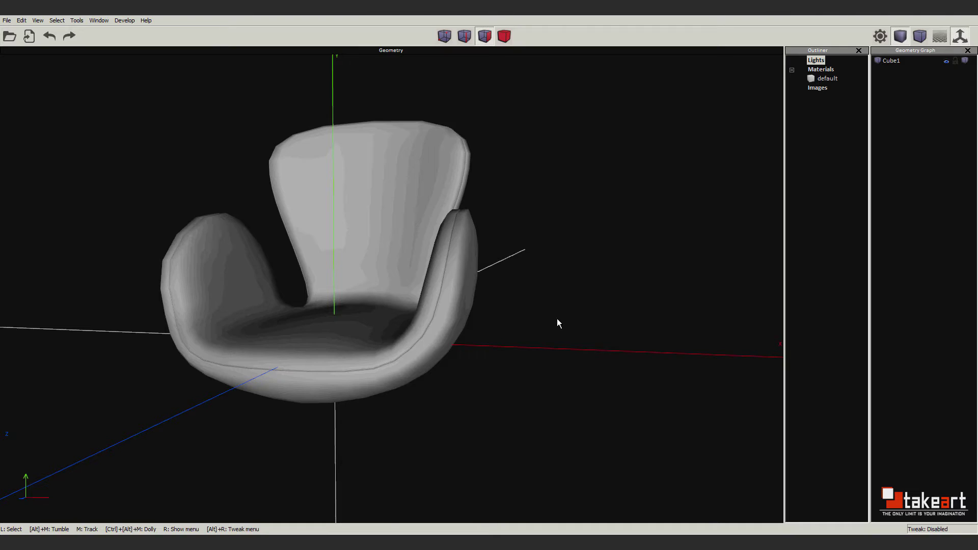
- Select the armrest end vertices, checking them from side and front views
left_click_drag(571, 291, 571, 291)
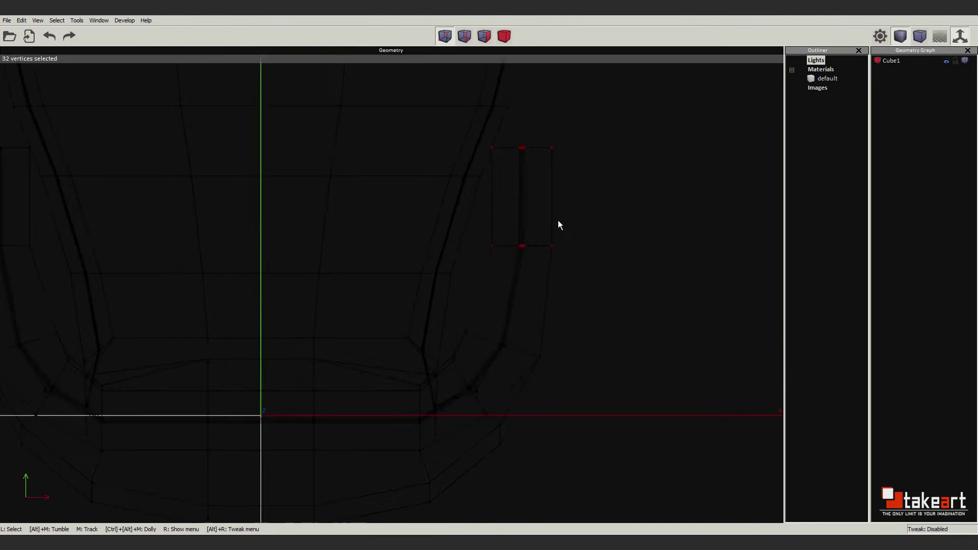
mouse_move(558, 224)
middle_mouse_down("alt")
mouse_move(422, 315)
mouse_move(307, 291)
mouse_move(297, 308)
mouse_move(264, 283)
mouse_move(428, 326)
mouse_move(393, 293)
mouse_move(613, 251)
mouse_move(532, 320)
middle_mouse_up("alt")
key("1")
left_click(414, 295, "shift")
key("z")
key("x")
key("z")
- Move the right armrest vertices by an exact numeric offset
right_click(626, 201)
scroll(627, 289, "up", 3)
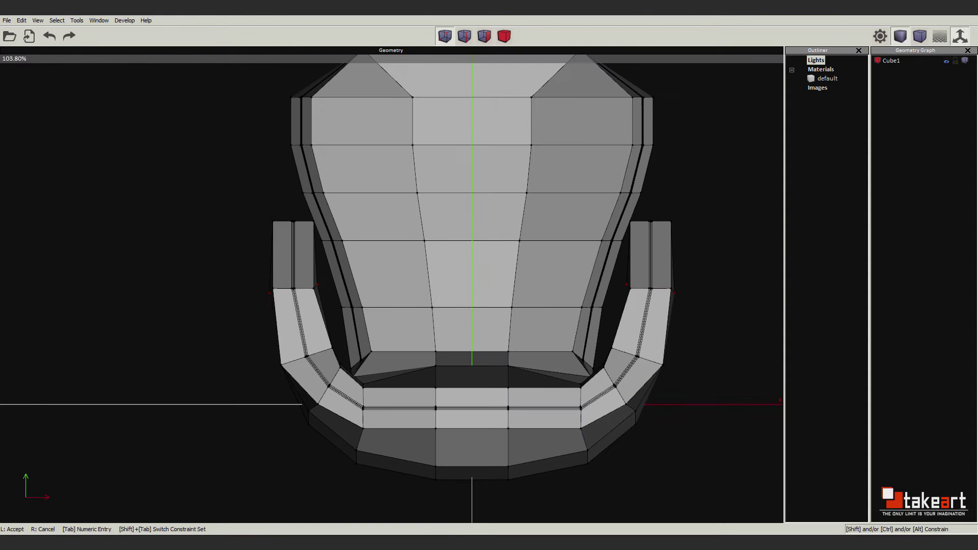
left_click_drag(645, 203, 551, 307)
right_click(604, 201)
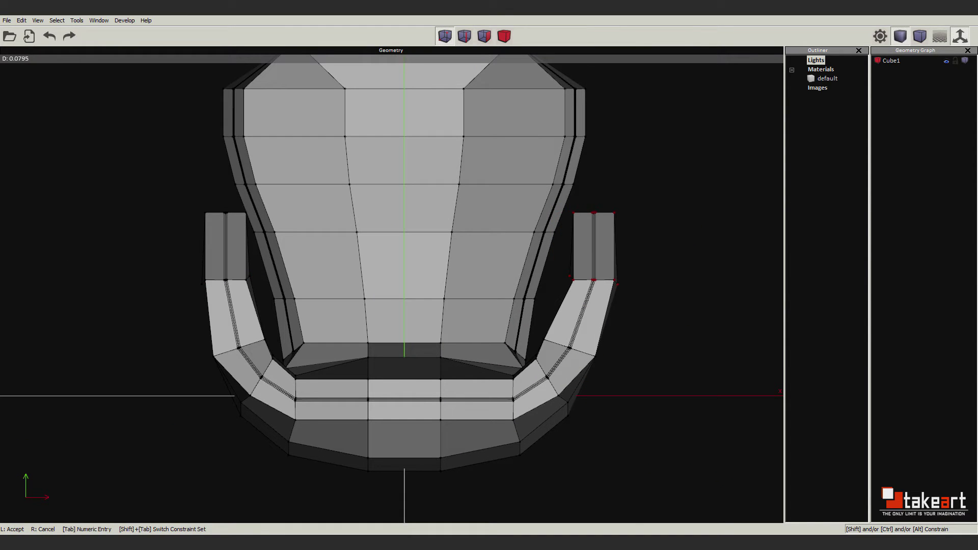
key("Tab")
key("Return")
- Move the left armrest's top vertices by an exact negative offset
left_click_drag(254, 297, 254, 297)
key("d")
key("Tab")
type("-0")
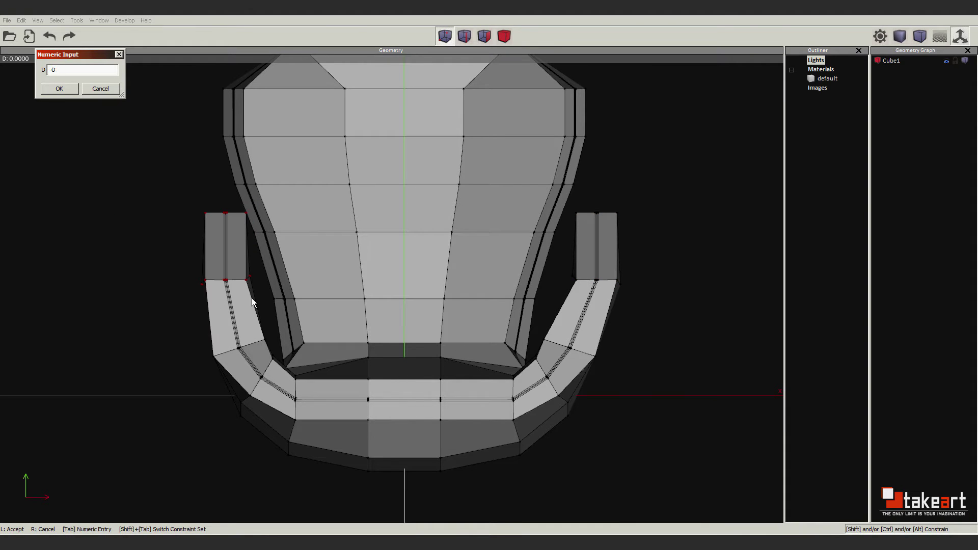
key("Return")
- Shift the left and right armrest end vertices by Dx -0.1 and Dy 0.08
left_click_drag(186, 326, 292, 382)
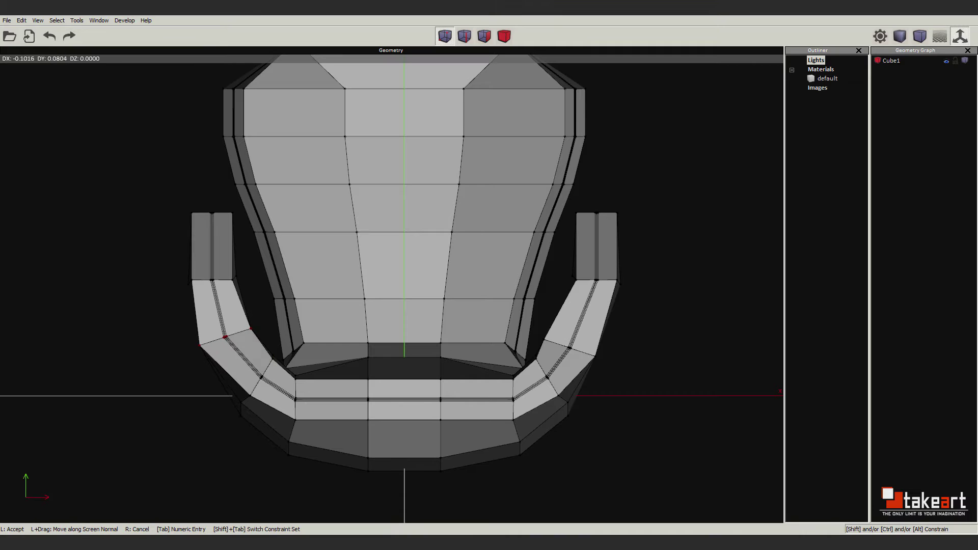
key("Tab")
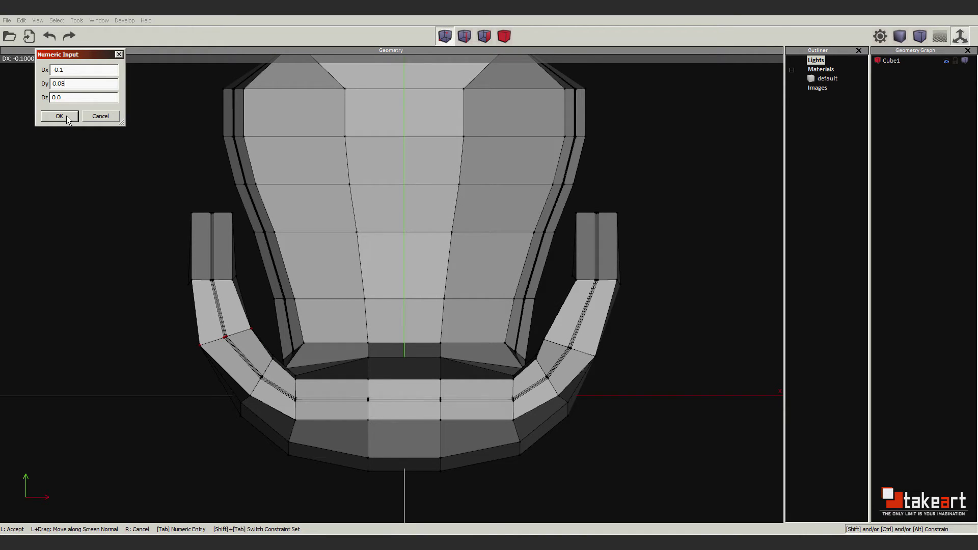
left_click(60, 116)
left_click_drag(541, 327, 638, 366)
key("d")
key("Tab")
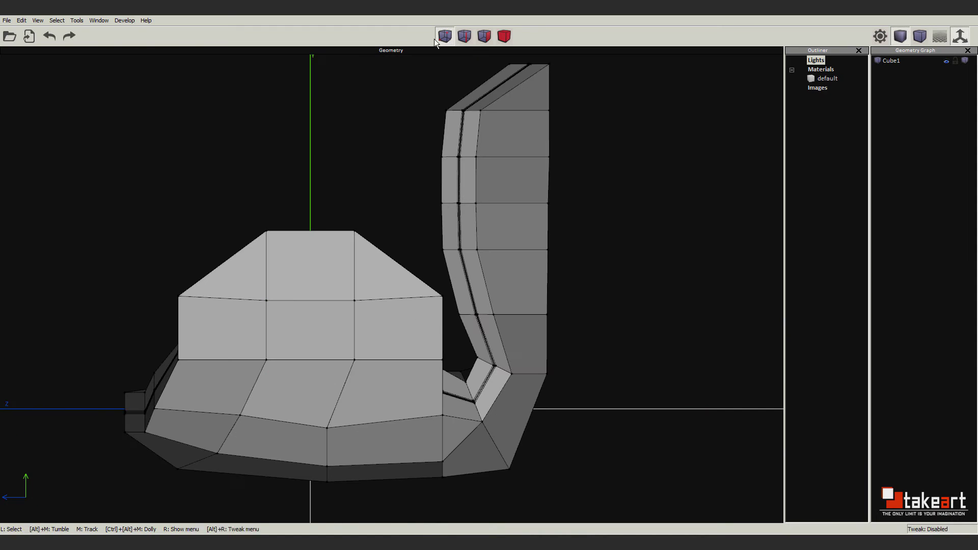
- Lower the backrest's top vertices, then offset the inner rim edge loop by -0.15
right_click(328, 296)
left_click(345, 179)
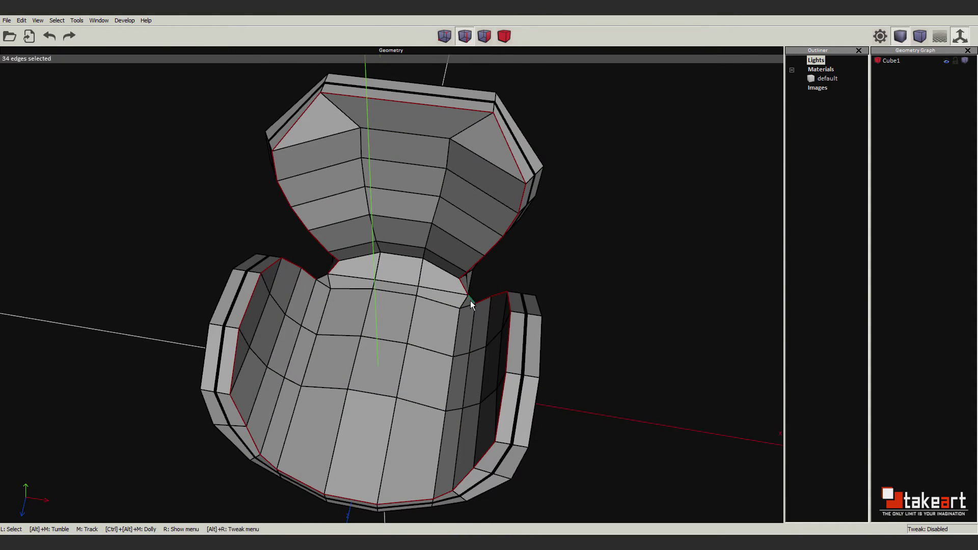
key("Tab")
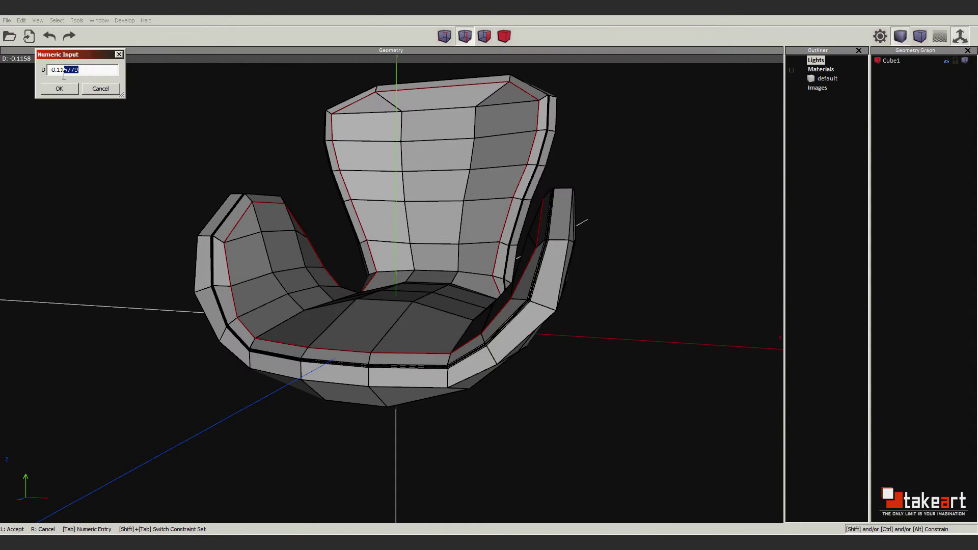
type("-0.15")
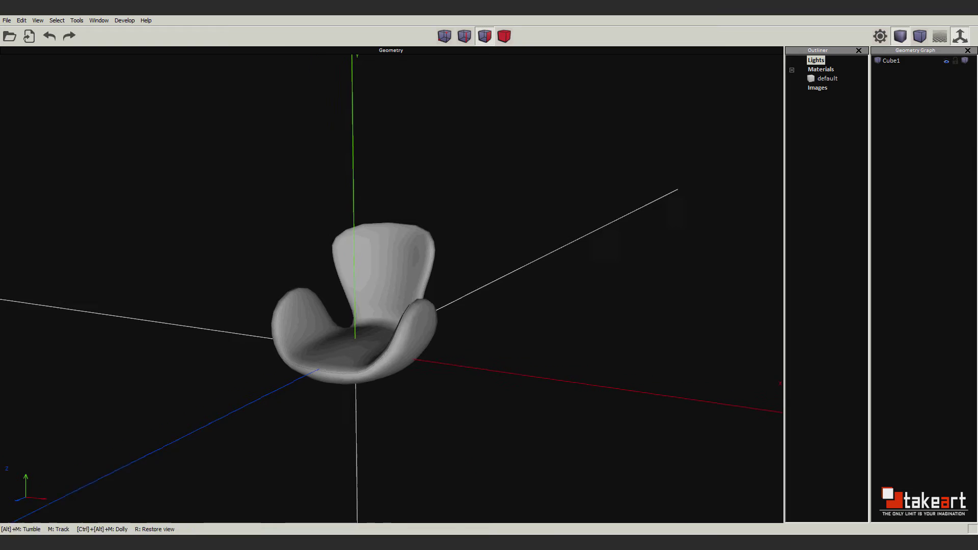
- Move the backrest's right and left side vertices outward by -0.06
left_click_drag(438, 183, 521, 275)
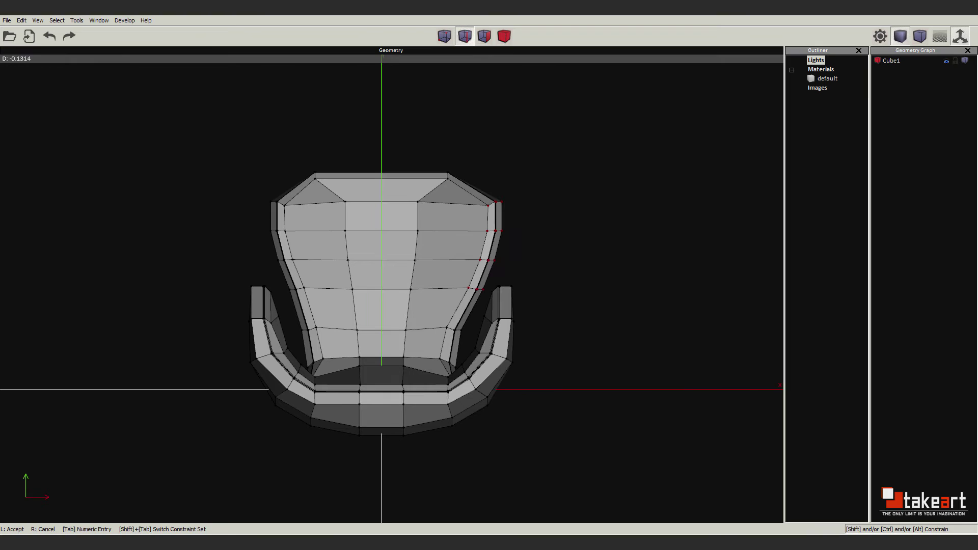
key("Tab")
left_click(59, 82)
key("Tab")
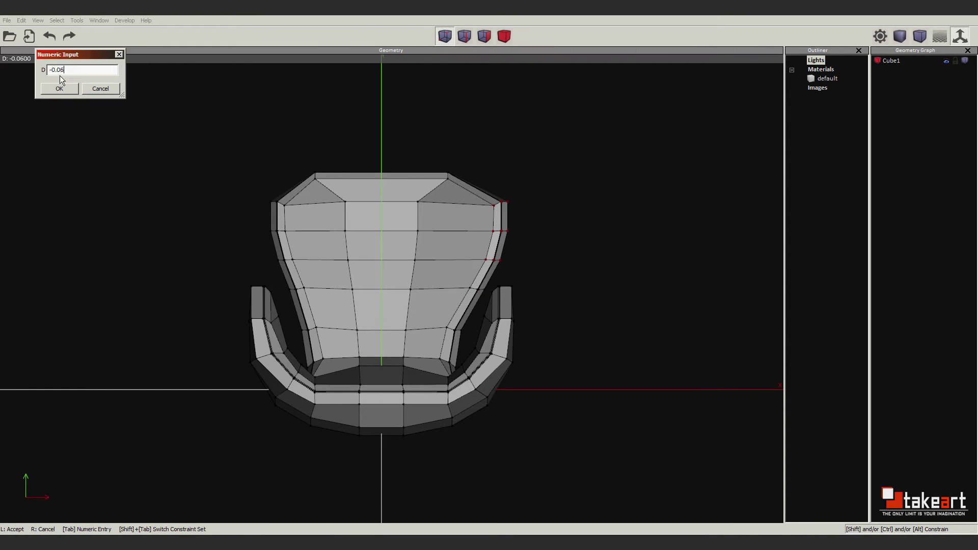
left_click(59, 88)
left_click_drag(318, 284, 317, 284)
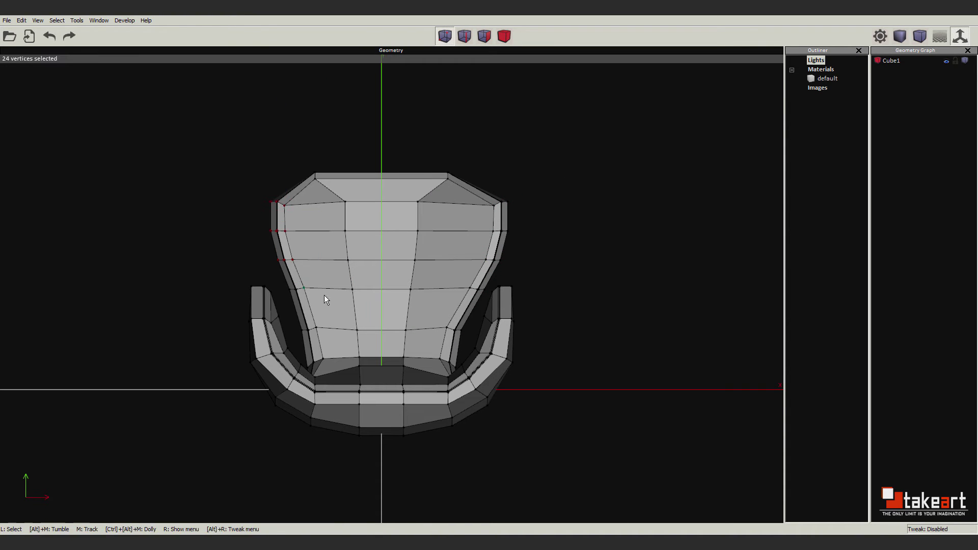
key("Tab")
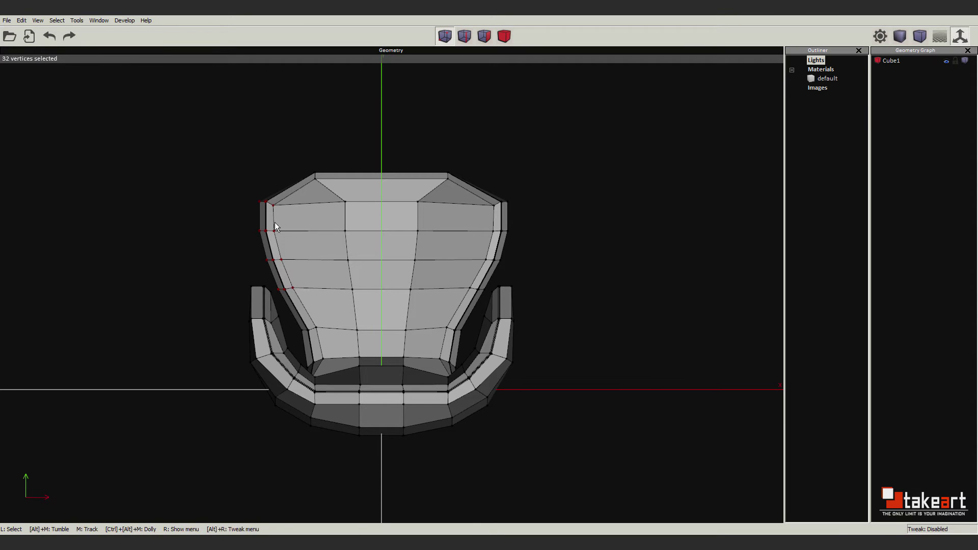
key("Return")
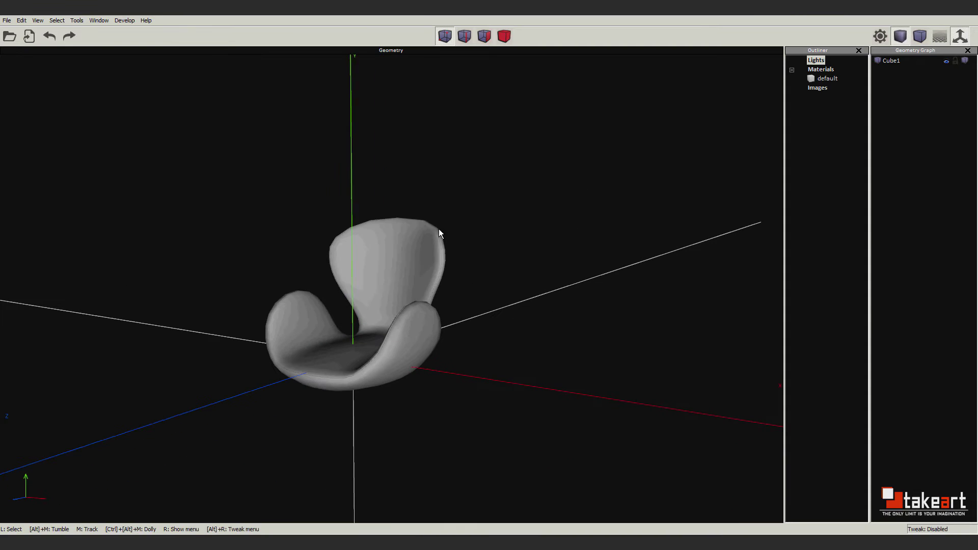
- Save the chair under a new file name and add a cube for the base
left_click(8, 20)
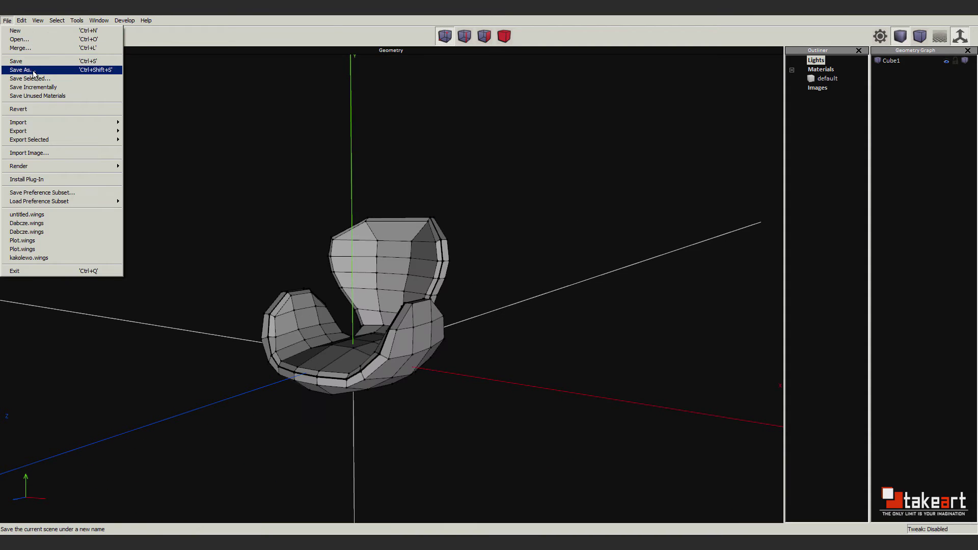
left_click(34, 75)
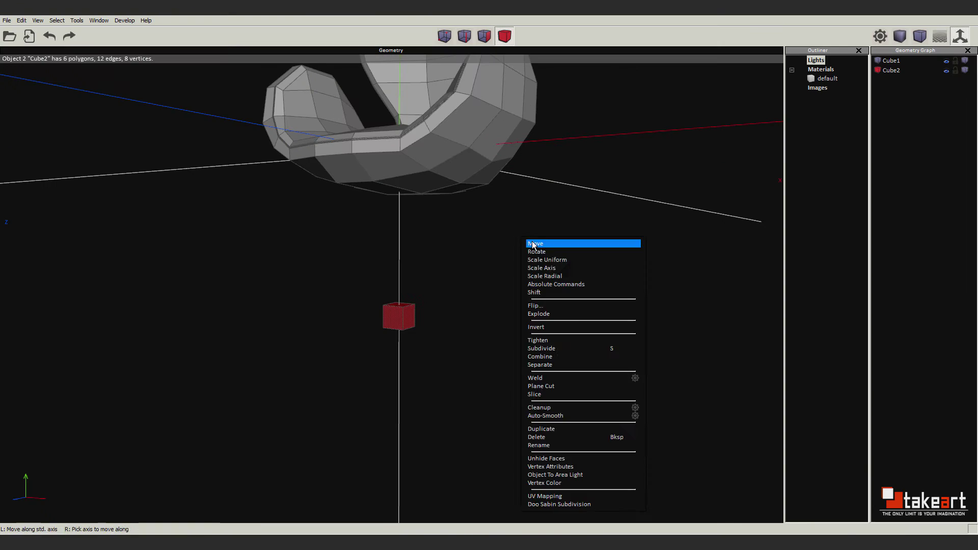
left_click(548, 272)
key("Tab")
- Rotate the base cube 12.18° and extrude its four side faces into arms
key("Return")
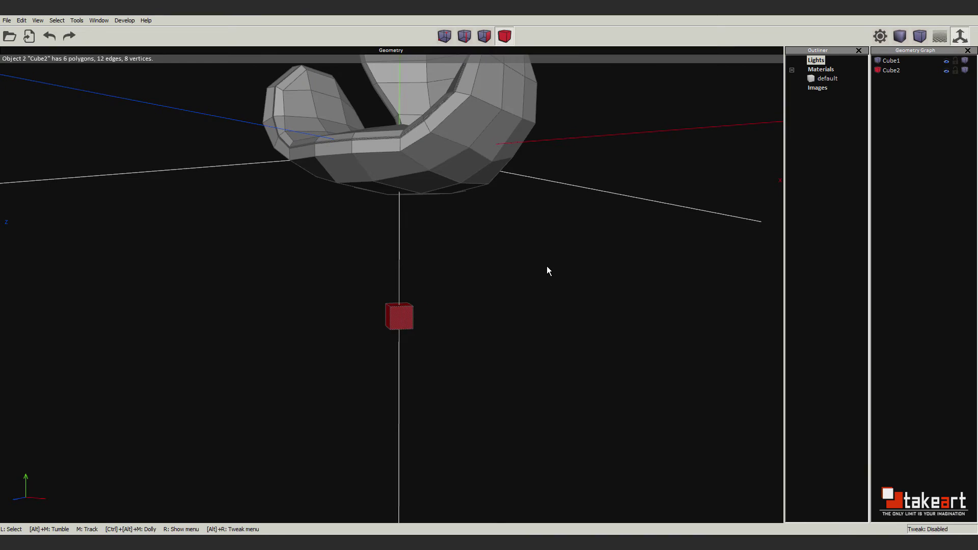
right_click(531, 288)
left_click(532, 289)
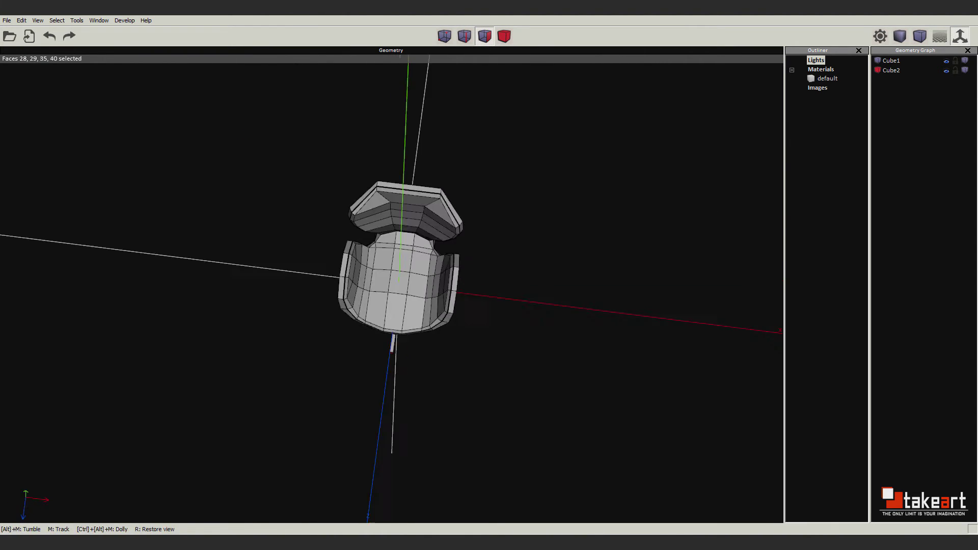
middle_click_drag(489, 275, 521, 200)
right_click(522, 200)
left_click(522, 199)
key("Tab")
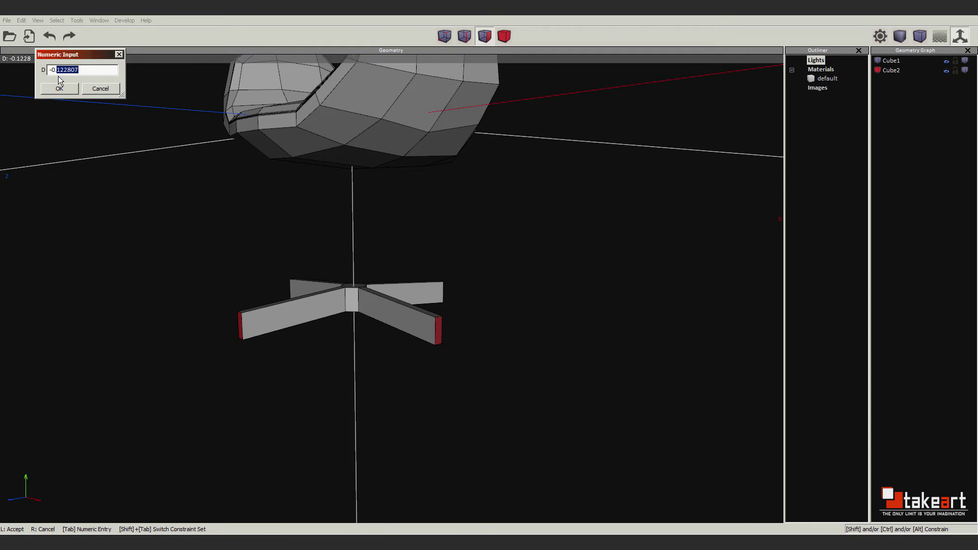
key("Return")
- Shift the edges along the base arms so the arms slope downward
left_click_drag(298, 292, 640, 345)
middle_click_drag(640, 345, 517, 212)
right_click(517, 211)
left_click(525, 229)
key("Tab")
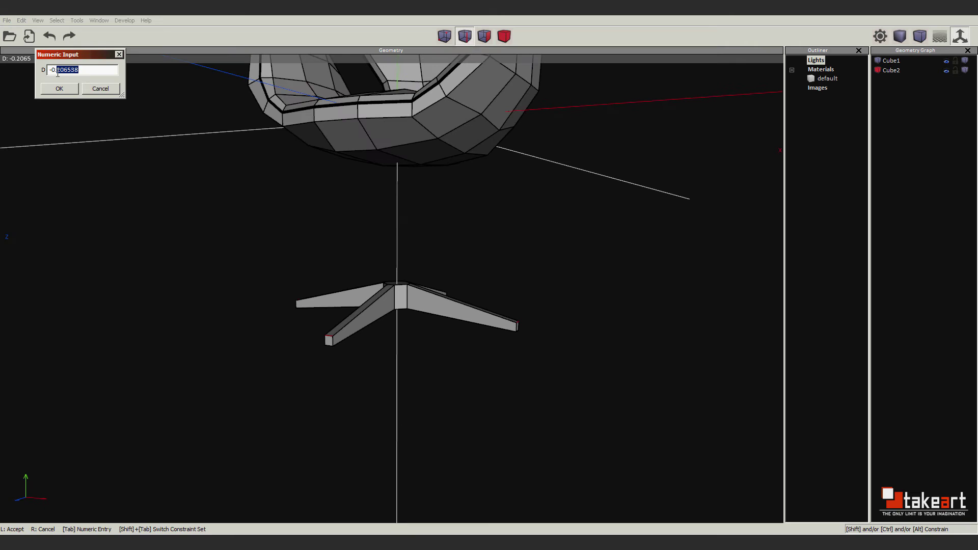
key("Return")
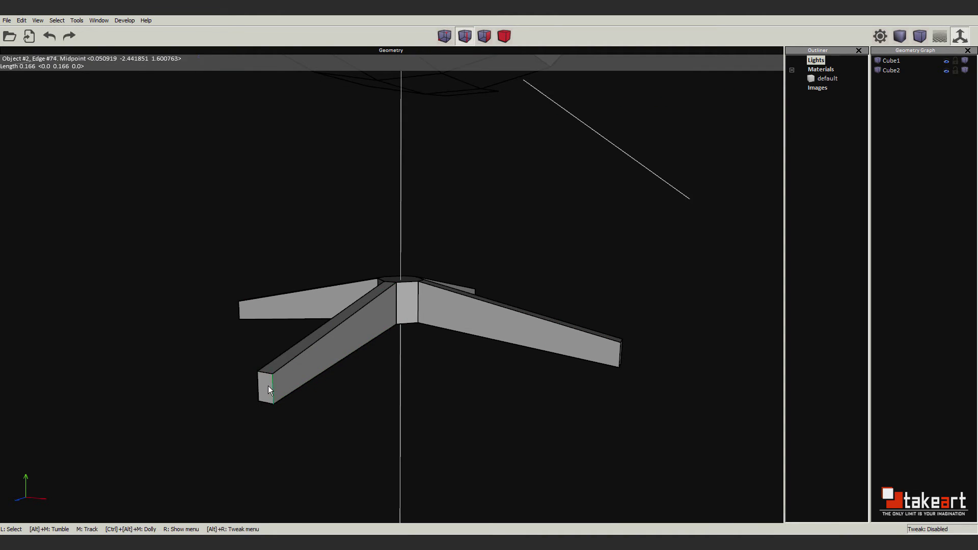
- Scale all four arm end faces down to 54.2% to taper the legs
left_click(50, 23)
left_click(64, 60)
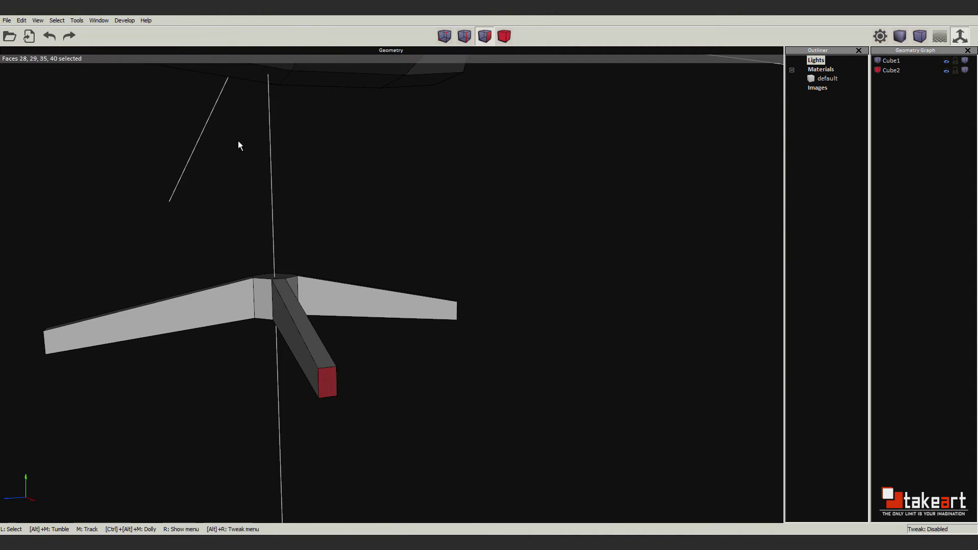
middle_click_drag(238, 140, 305, 178, "alt")
right_click(527, 232)
left_click(580, 253)
key("Tab")
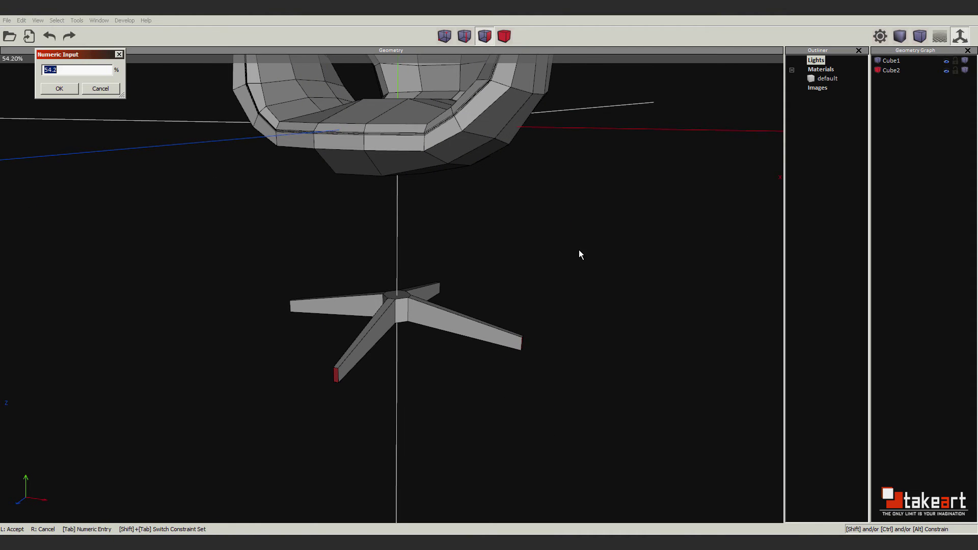
key("Return")
middle_click_drag(530, 194, 534, 277, "alt")
- Add edge loops along the base arms at 75% of their length
key("a")
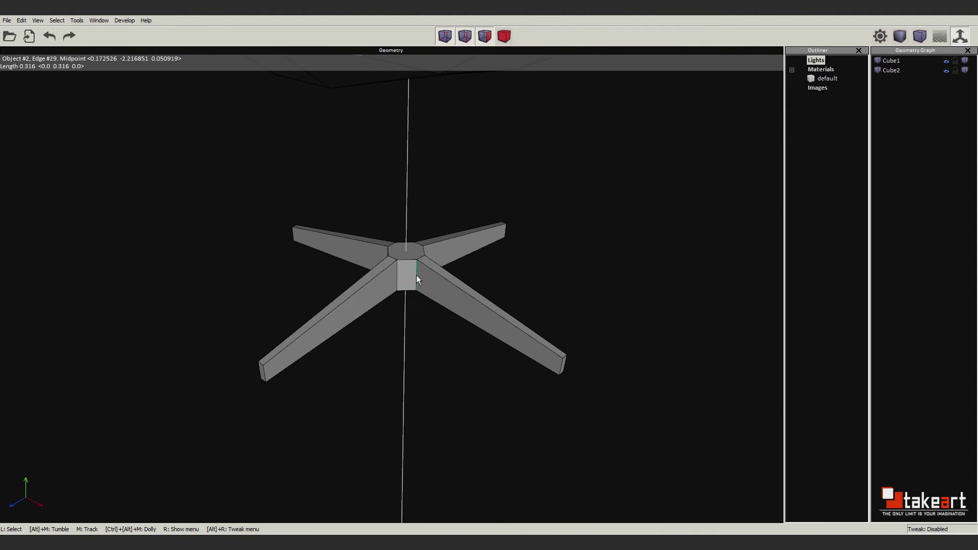
right_click(491, 271)
left_click(570, 263)
key("Tab")
type("75")
key("Return")
key("Tab")
key("Return")
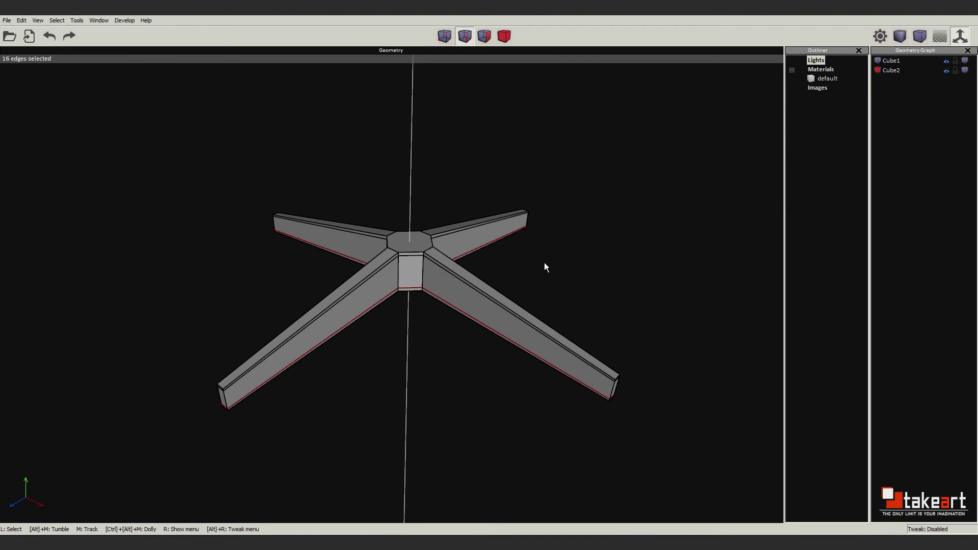
- Slide the new edges on the other arms toward the hub by exact amounts
middle_click_drag(542, 286, 371, 216, "alt")
left_click_drag(418, 347, 464, 390)
mouse_move(509, 285)
middle_mouse_down("alt")
mouse_move(554, 264)
mouse_move(607, 172)
middle_mouse_up("alt")
right_click(606, 172)
left_click(637, 193)
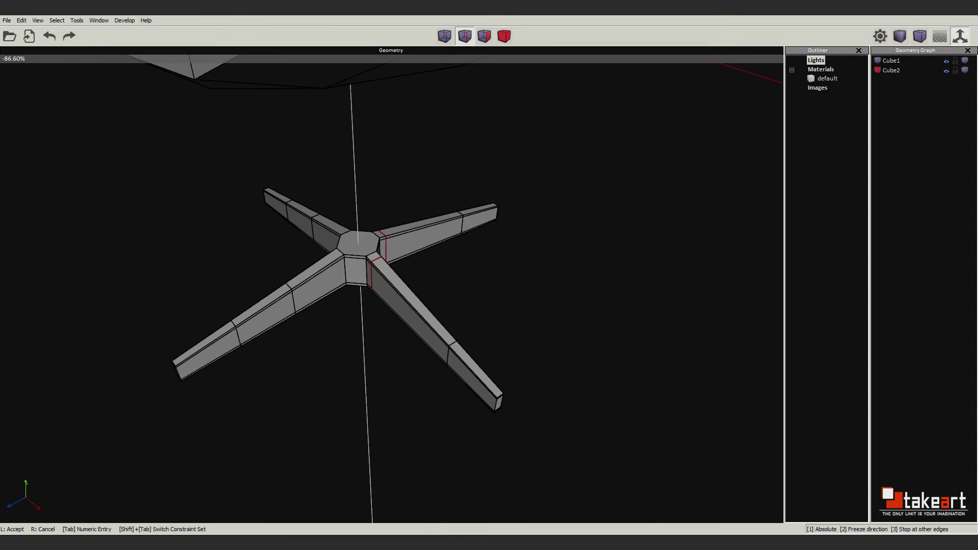
key("Tab")
key("Return")
middle_click_drag(633, 218, 252, 286, "alt")
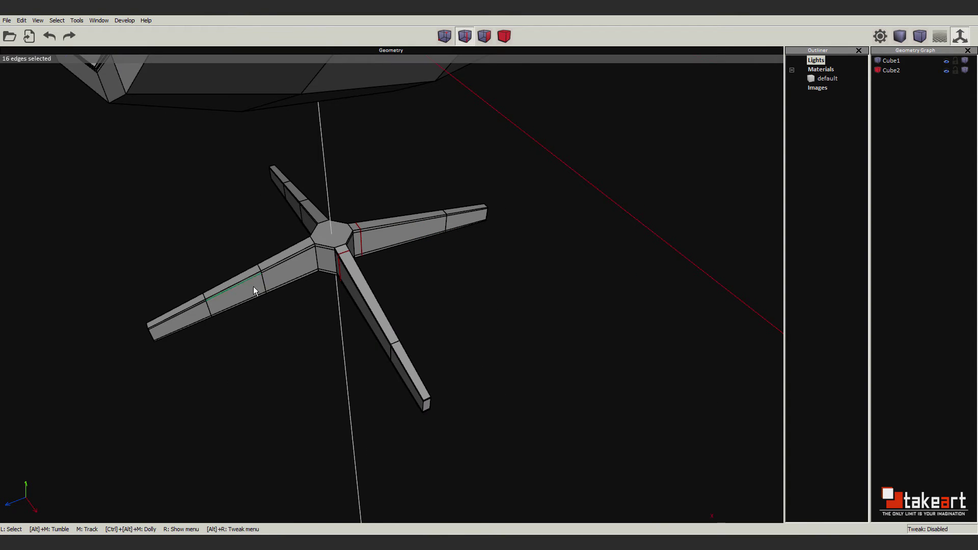
key("Tab")
key("Return")
key("Tab")
key("Return")
- Slide the arm-end edges 98% and check the base in smoothed preview
left_click(474, 316)
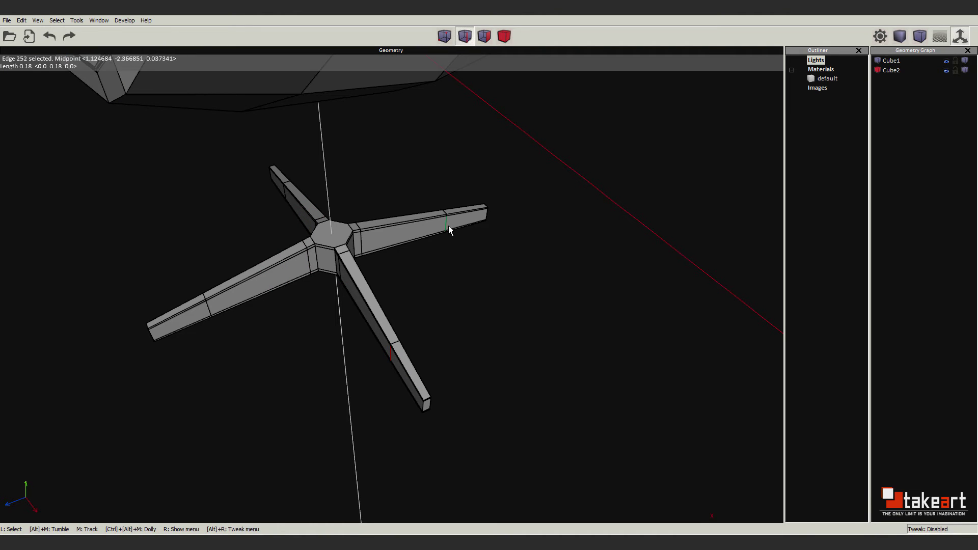
key("Tab")
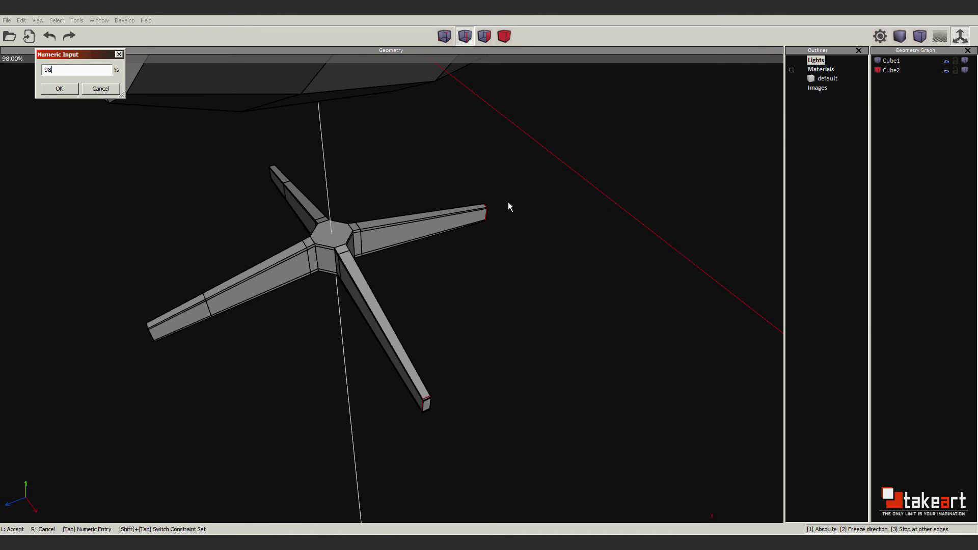
key("Return")
left_click(276, 193)
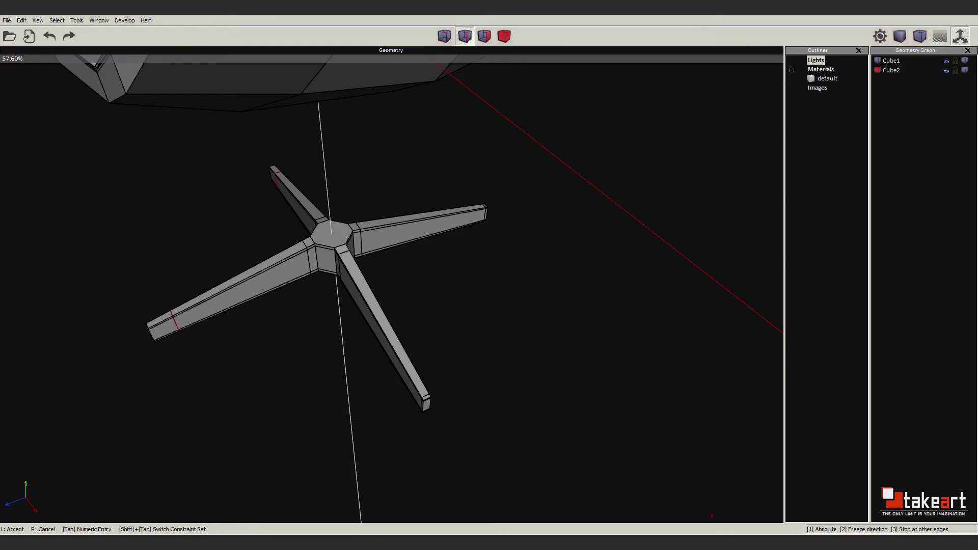
key("Tab")
middle_click_drag(417, 172, 448, 184, "alt")
key("Tab")
middle_click_drag(403, 275, 386, 302, "alt")
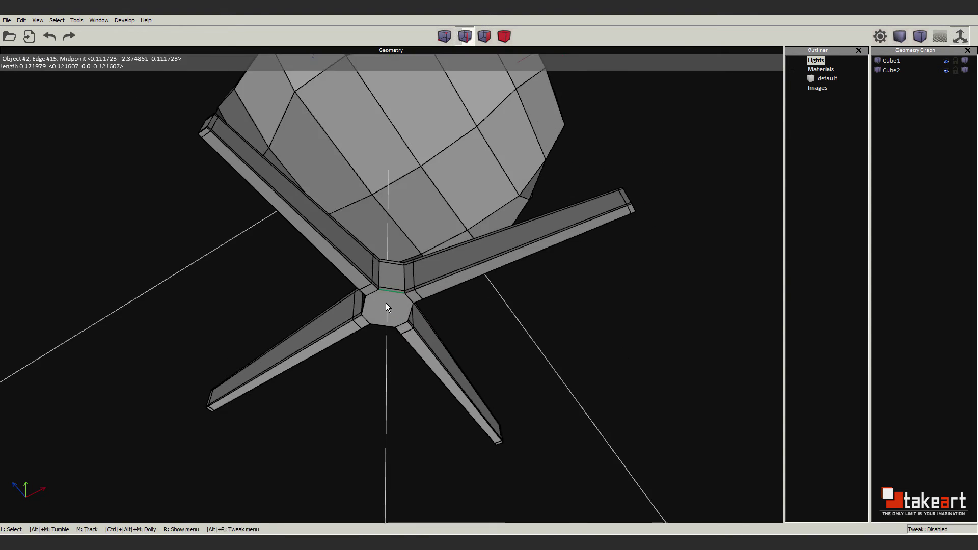
- Select the hub's centre octagon face and start insetting it
left_click(382, 326)
right_click(515, 249)
key("Escape")
right_click(536, 368)
middle_click_drag(589, 502, 481, 172, "alt")
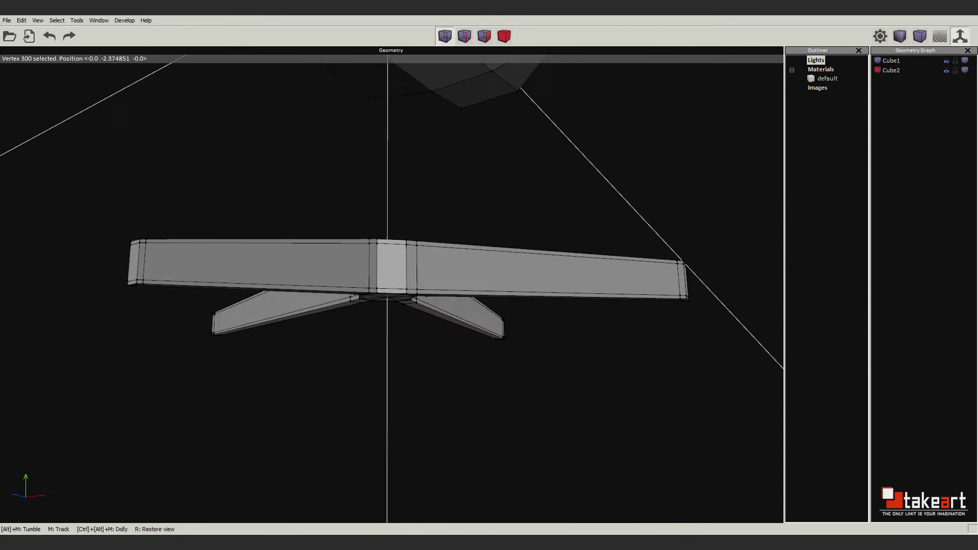
right_click(481, 172)
left_click(510, 296)
- Set the inset size and scale the hub's top loop to size the column
scroll(460, 211, "up", 2)
left_click_drag(460, 211, 479, 62)
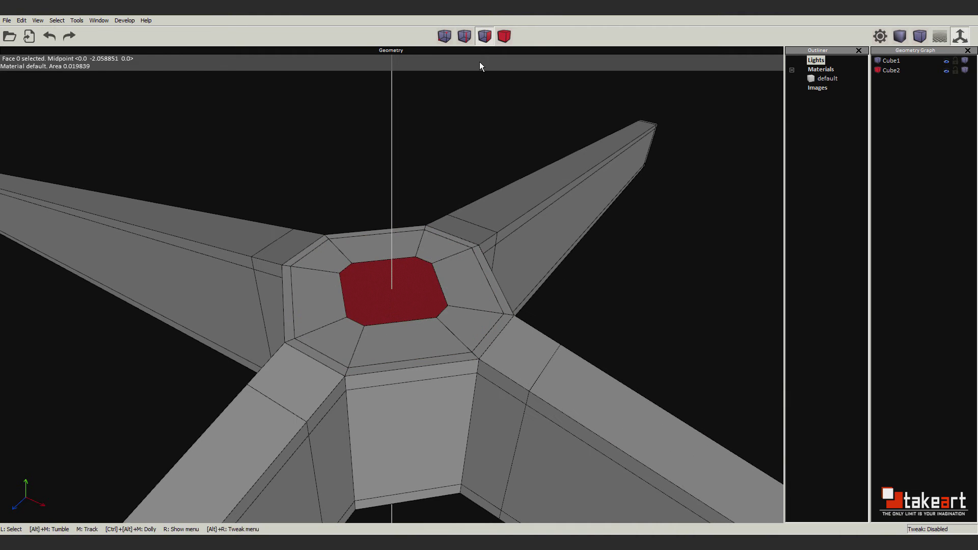
right_click(448, 311)
left_click(447, 309)
left_click(387, 295)
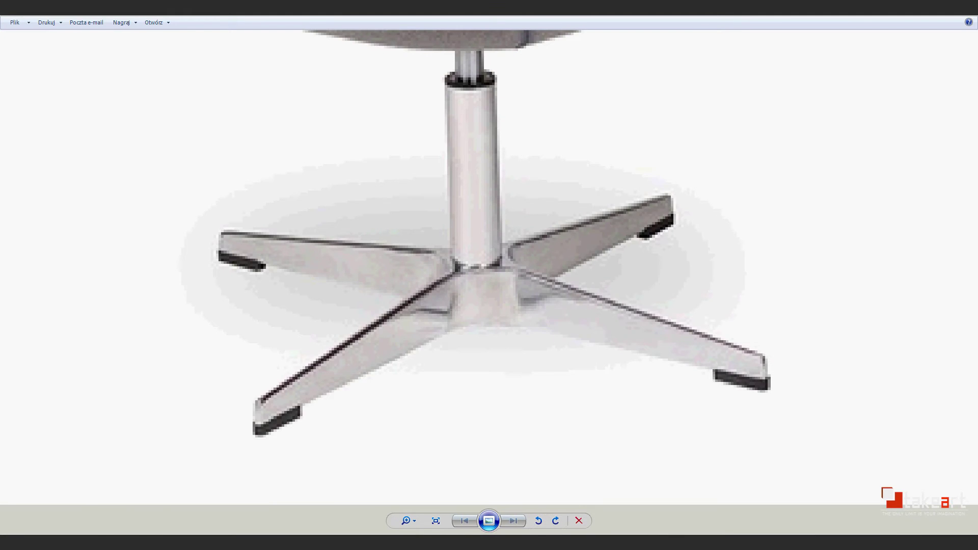
scroll(391, 289, "down", 5)
middle_click_drag(443, 285, 443, 214, "alt")
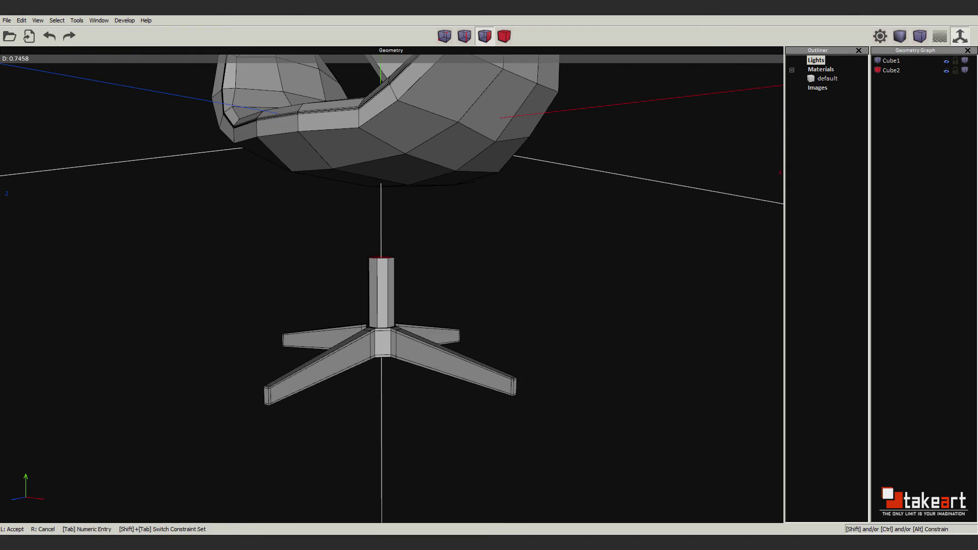
- Bump the column's top face up into a raised ring
scroll(443, 255, "up", 4)
scroll(443, 255, "up", 2)
right_click(507, 174)
left_click(525, 326)
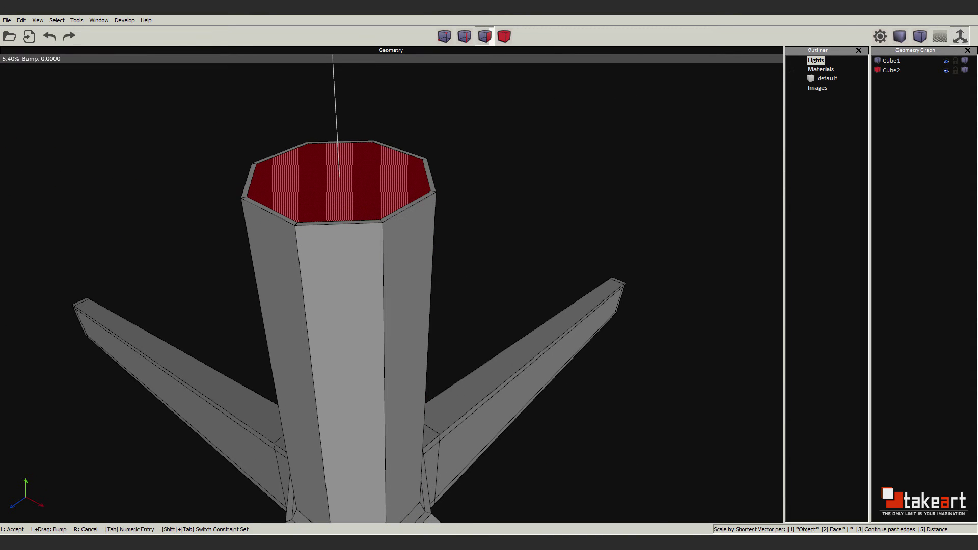
left_click_drag(546, 255, 539, 306)
- Select the eight ring faces and extrude them outward
key("2")
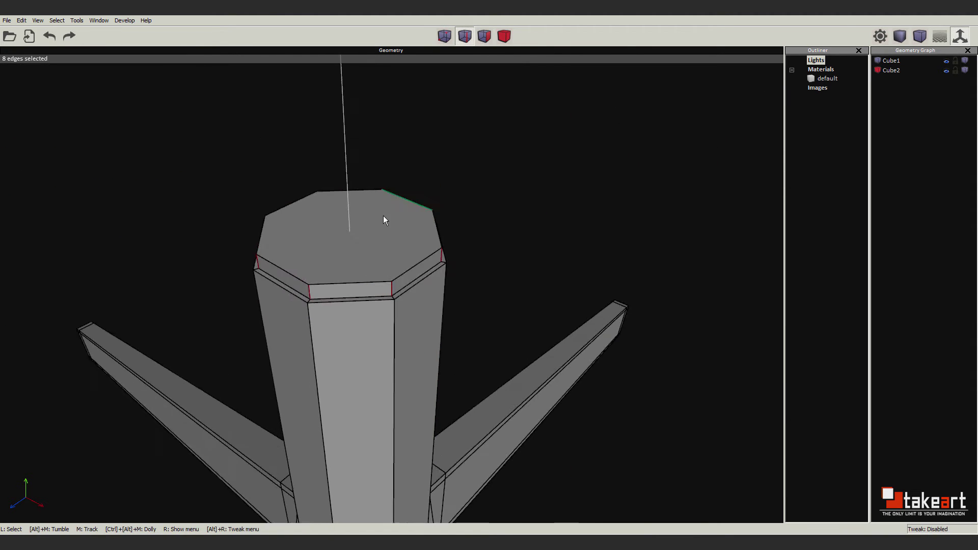
left_click(529, 231)
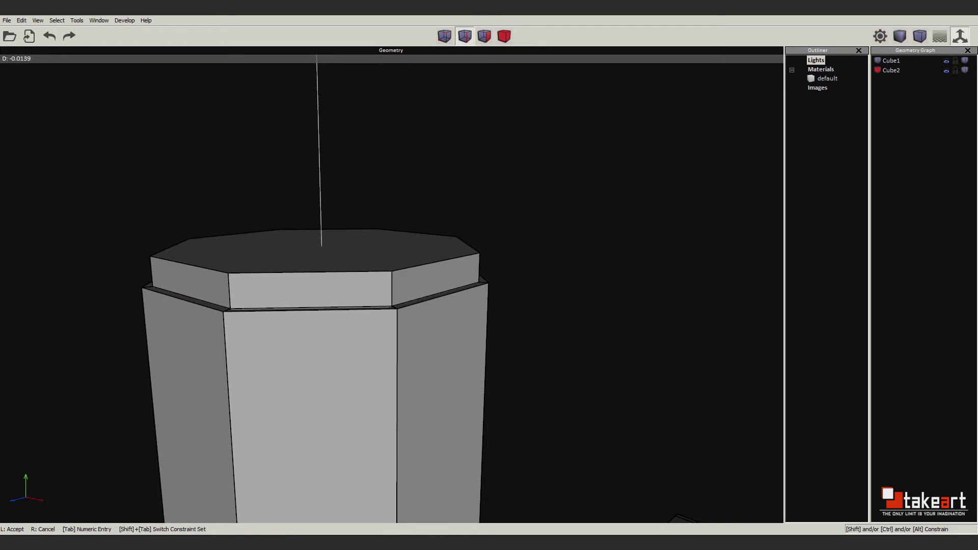
key("3")
right_click(524, 185)
left_click(524, 186)
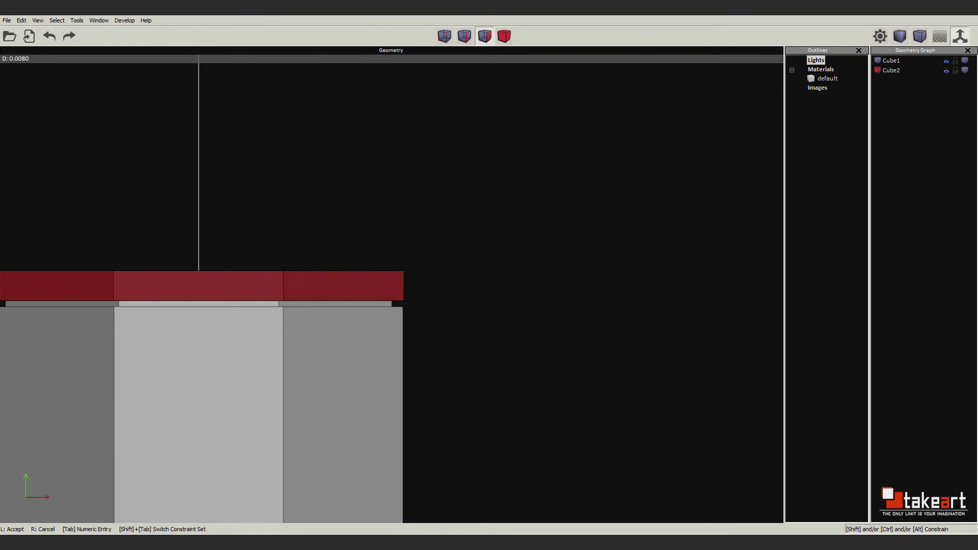
left_click(518, 199)
- Cut new edge loops through the rim at an exact percentage
key("2")
mouse_move(375, 292)
middle_mouse_down("alt")
mouse_move(328, 261)
mouse_move(368, 267)
middle_mouse_up("alt")
double_click(328, 266)
left_click(578, 242)
key("Tab")
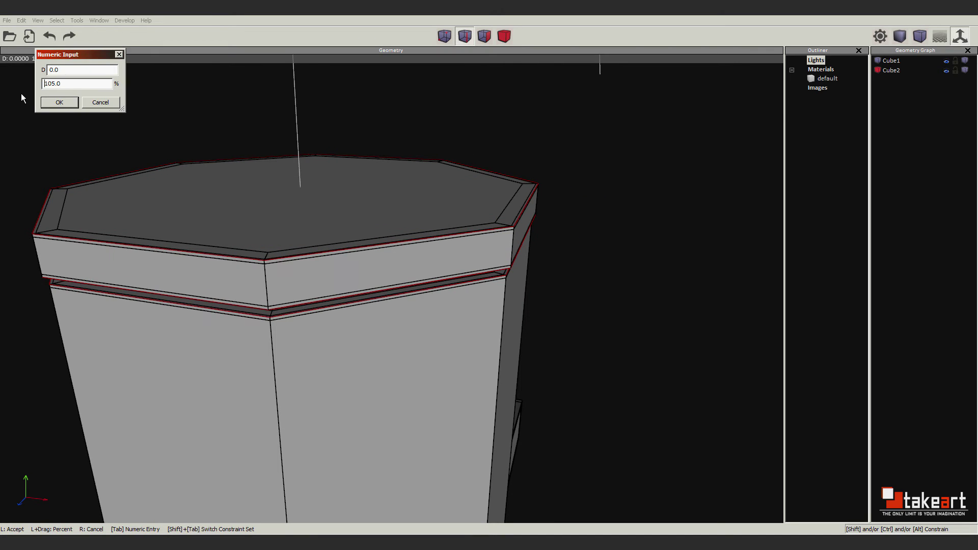
left_click_drag(71, 86, 53, 88)
key("Return")
- Slide an additional edge loop into place along the column
scroll(497, 270, "down", 5)
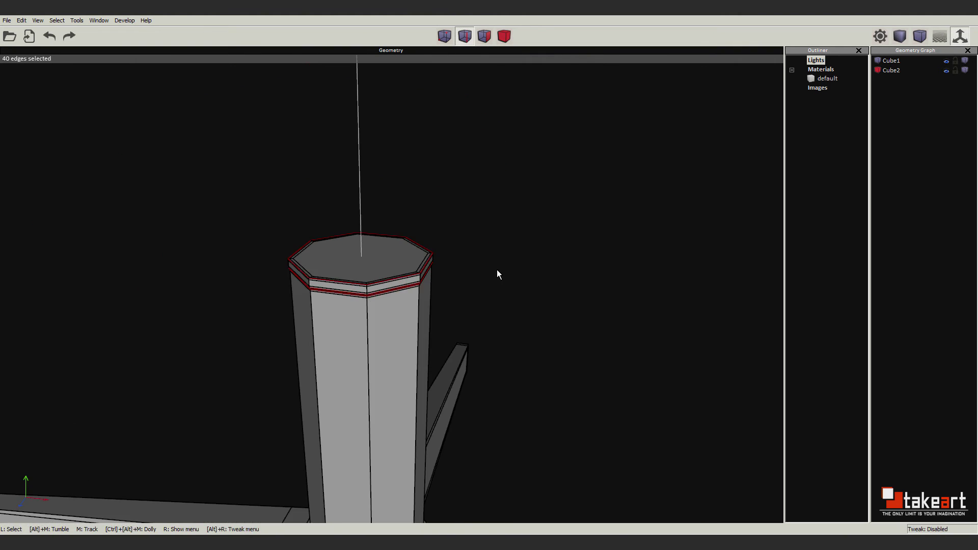
middle_click_drag(497, 270, 487, 289, "alt")
scroll(487, 289, "up", 5)
key("space")
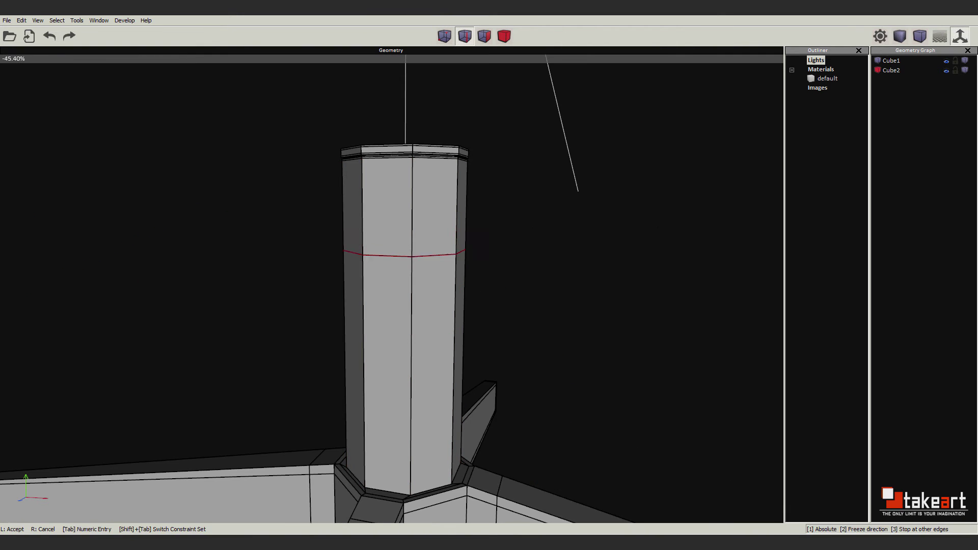
left_click(538, 283)
- Inset a smaller face into the top of the column
middle_click_drag(538, 283, 484, 364, "alt")
scroll(484, 364, "up", 3)
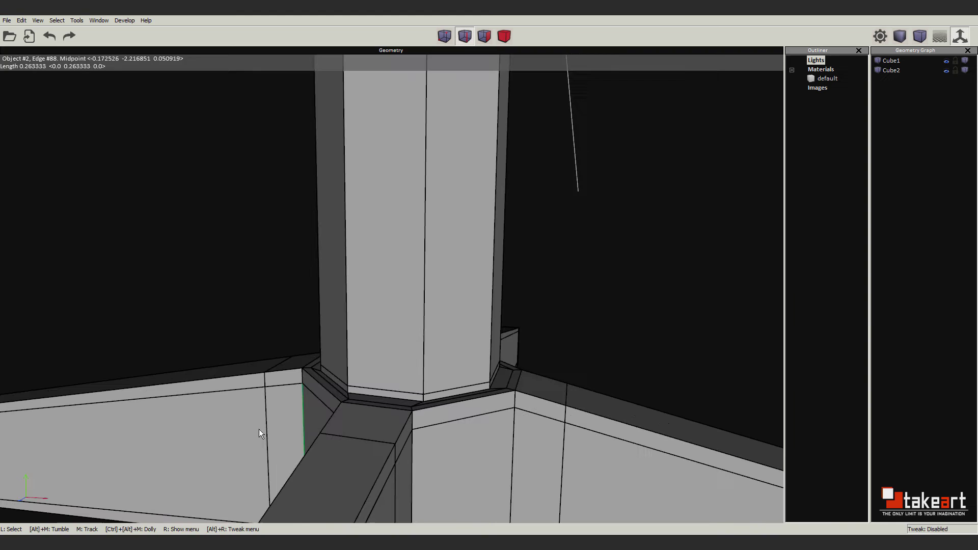
middle_click_drag(259, 429, 597, 196, "alt")
scroll(597, 196, "up", 5)
key("space")
- Extrude the inset face upward into a thinner stem
right_click(510, 245)
left_click(531, 318)
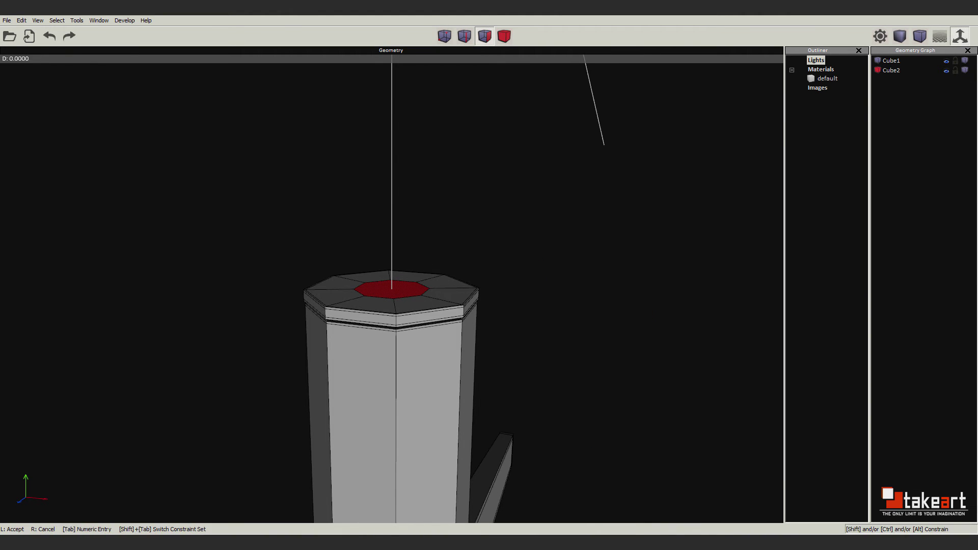
left_click(392, 214)
scroll(402, 254, "up", 4)
- Crease the edge loop at the base of the stem
key("2")
left_click(413, 321)
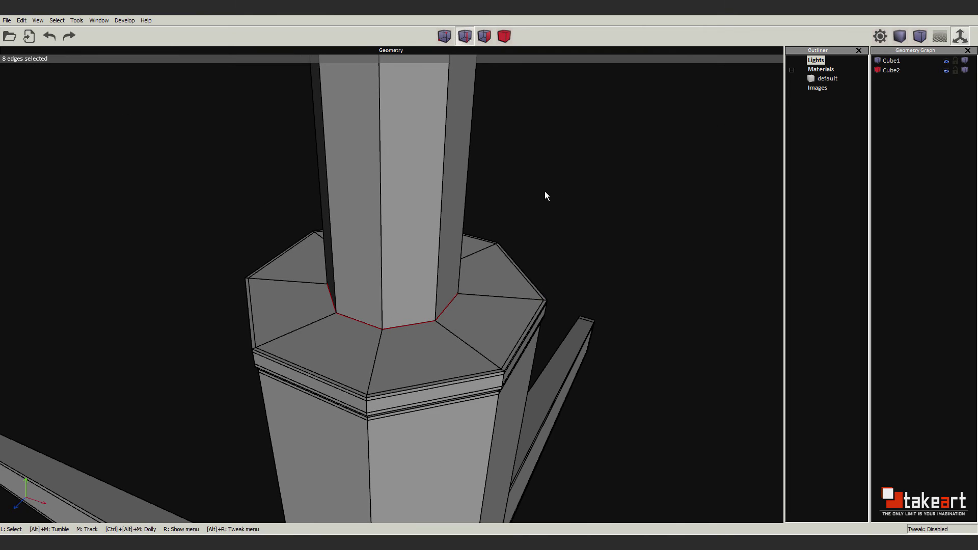
left_click(571, 255)
key("Tab")
left_click(67, 100)
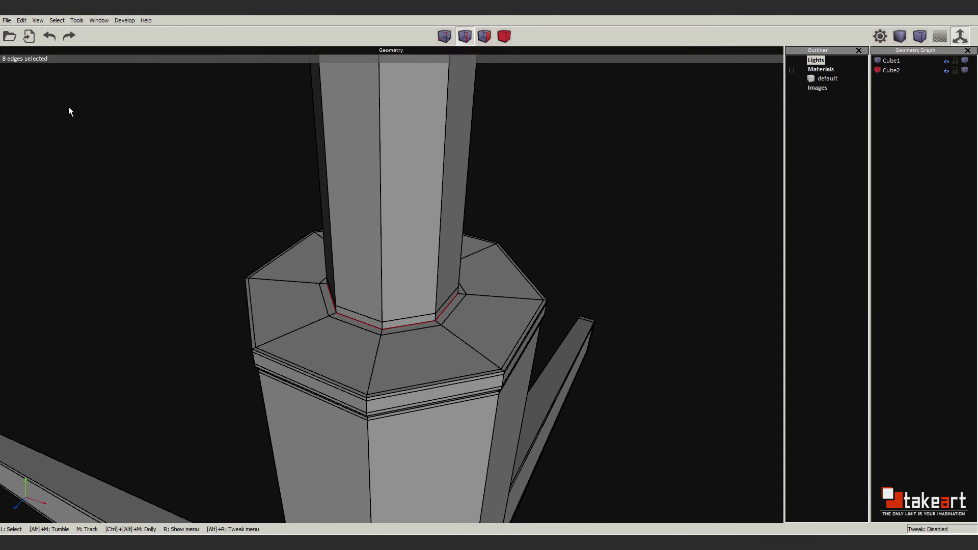
scroll(400, 207, "down", 5)
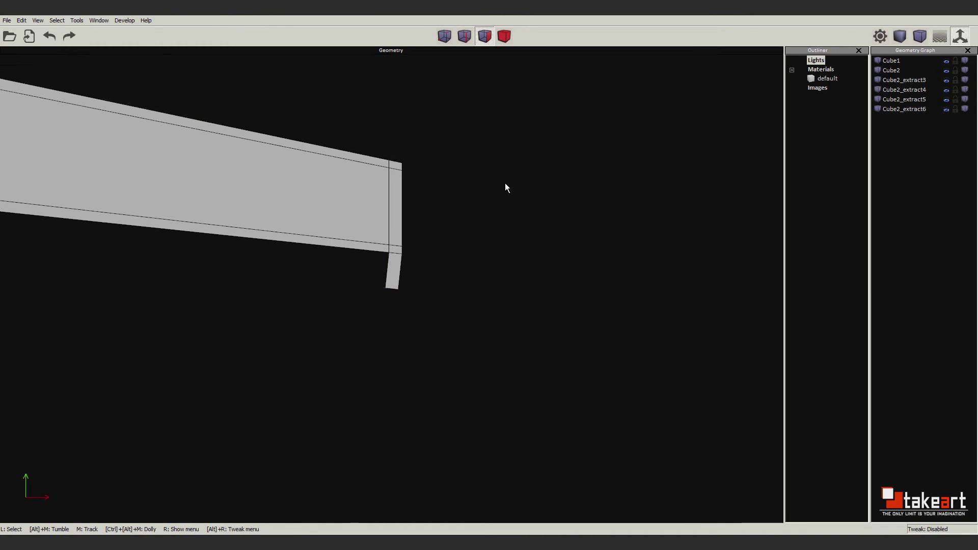
- Extract the four leg-tip underside faces as separate pad objects
right_click(520, 158)
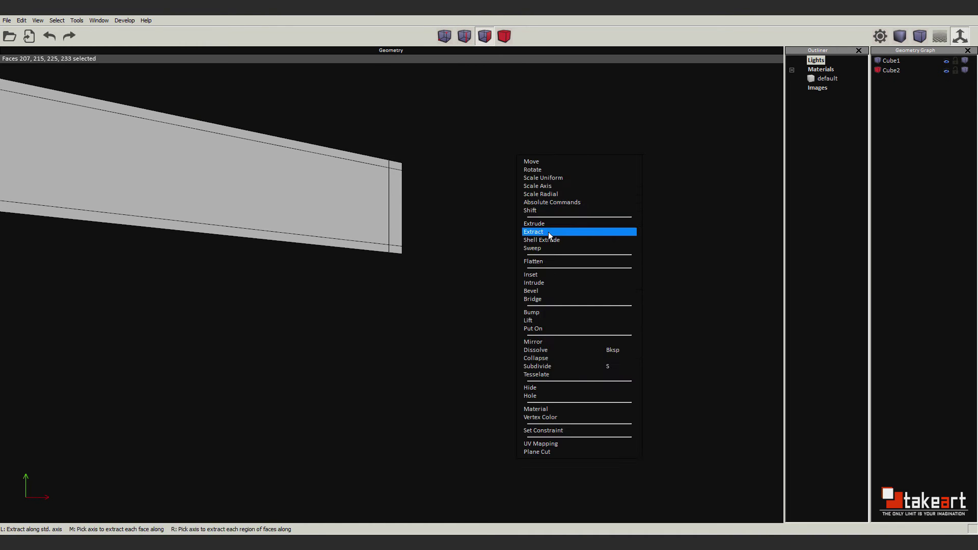
left_click(531, 291)
key("Tab")
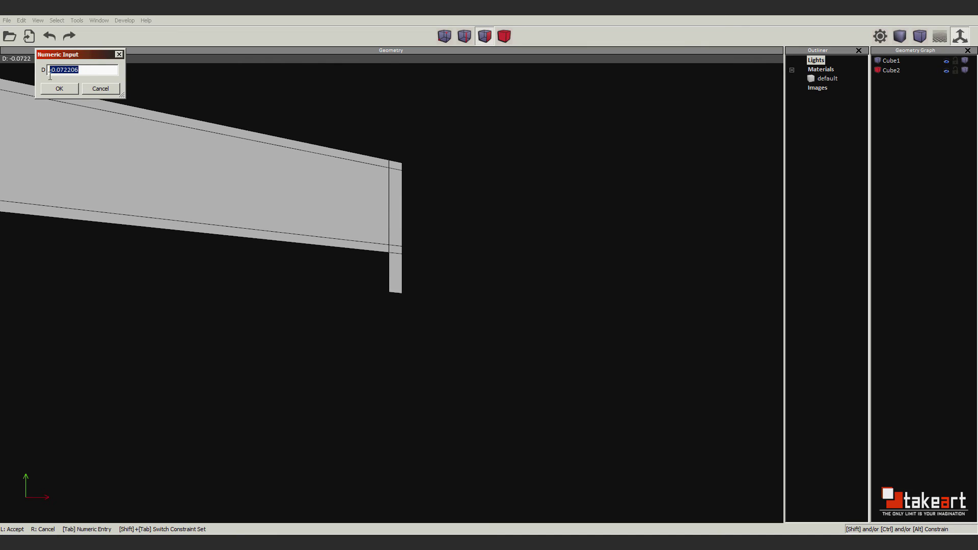
key("Return")
- Extrude the new pads along a chosen axis by an exact distance
middle_click_drag(141, 115, 381, 271)
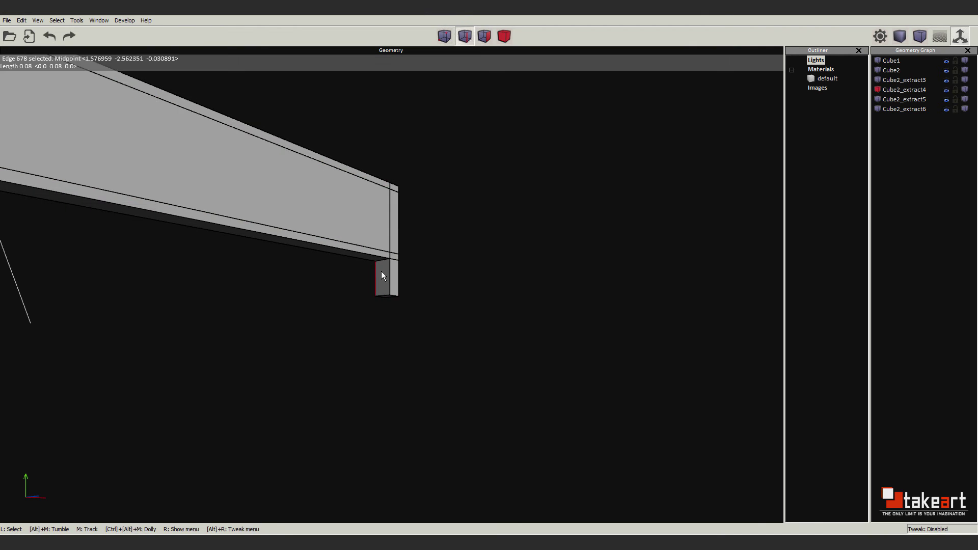
left_click(370, 226)
right_click(369, 227)
key("Tab")
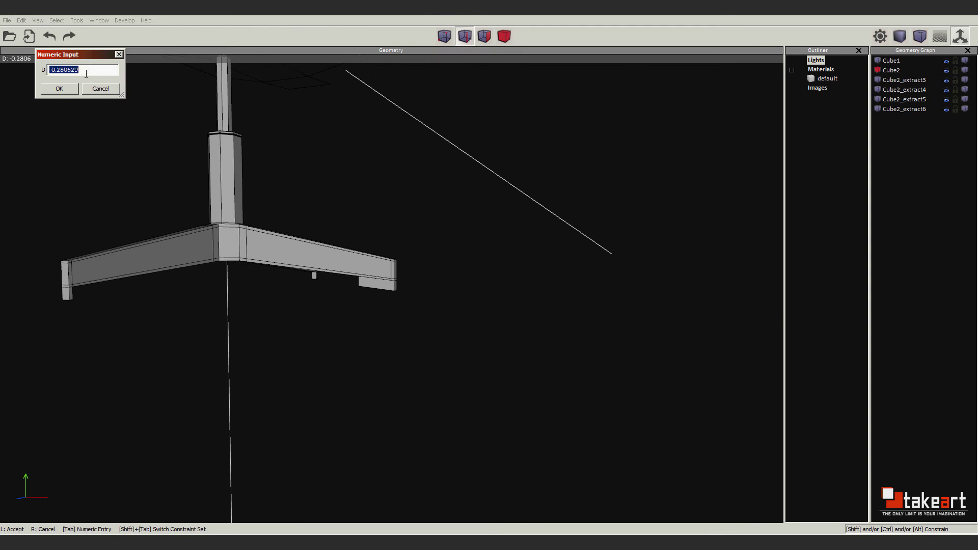
key("Return")
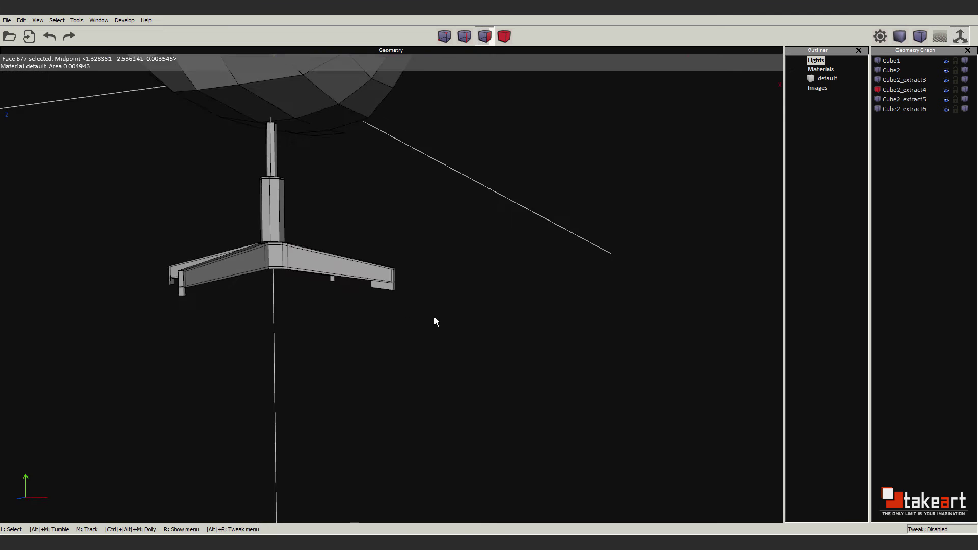
scroll(571, 243, "up", 3)
- Move the pad faces an exact distance along a picked direction
left_click(593, 208)
left_click(549, 235)
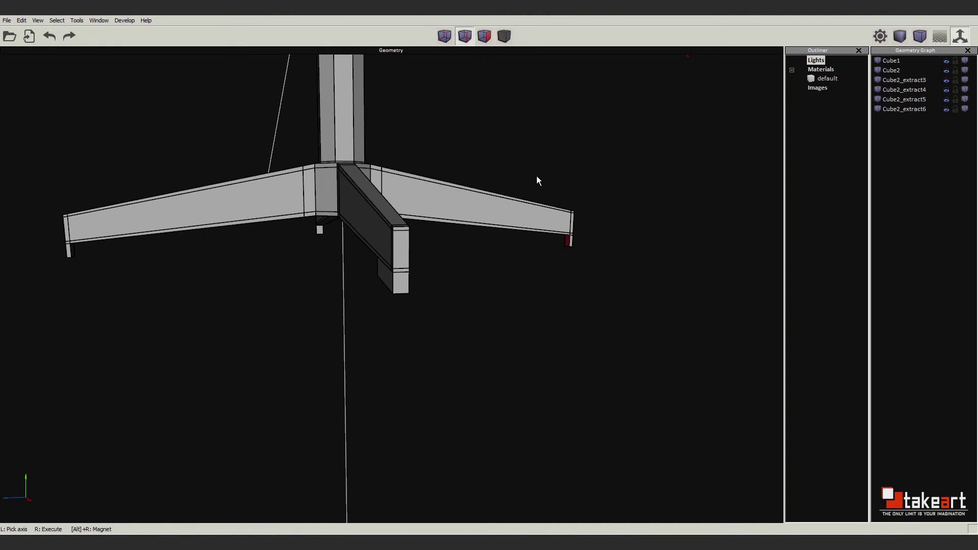
key("Tab")
key("Return")
middle_click_drag(57, 75, 194, 224)
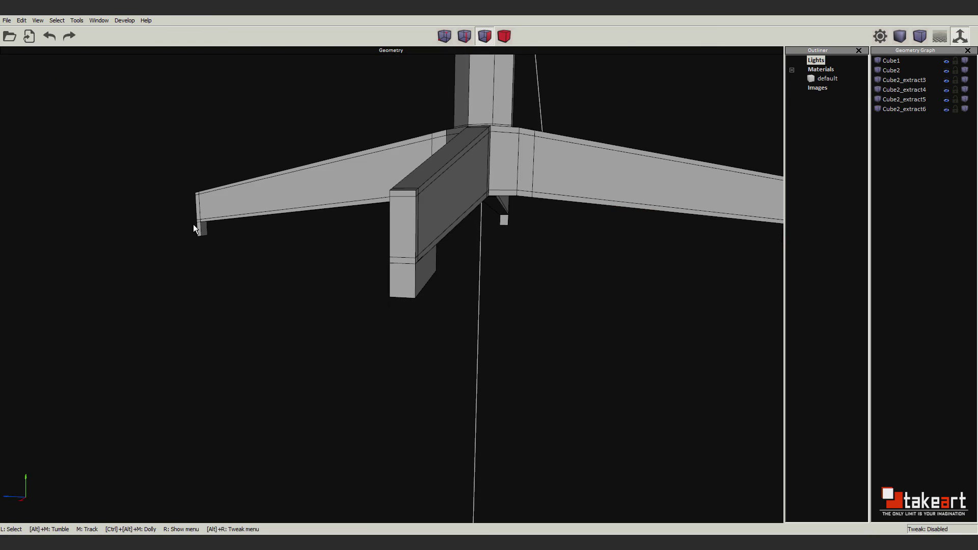
scroll(436, 193, "up", 5)
- Move the pads down twice using the leg edges as direction, with exact distances
right_click(435, 193)
left_click(458, 247)
right_click(382, 125)
left_click(478, 267)
key("Tab")
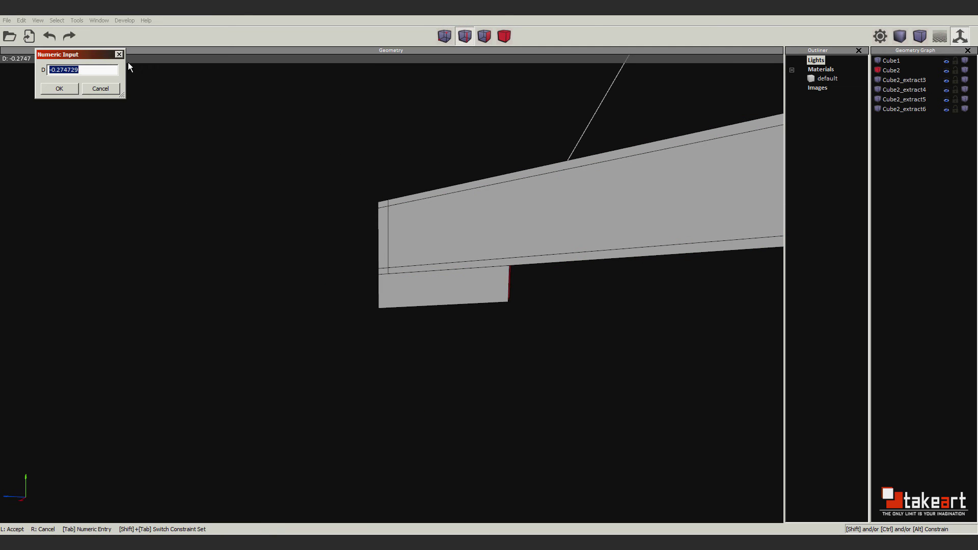
key("Return")
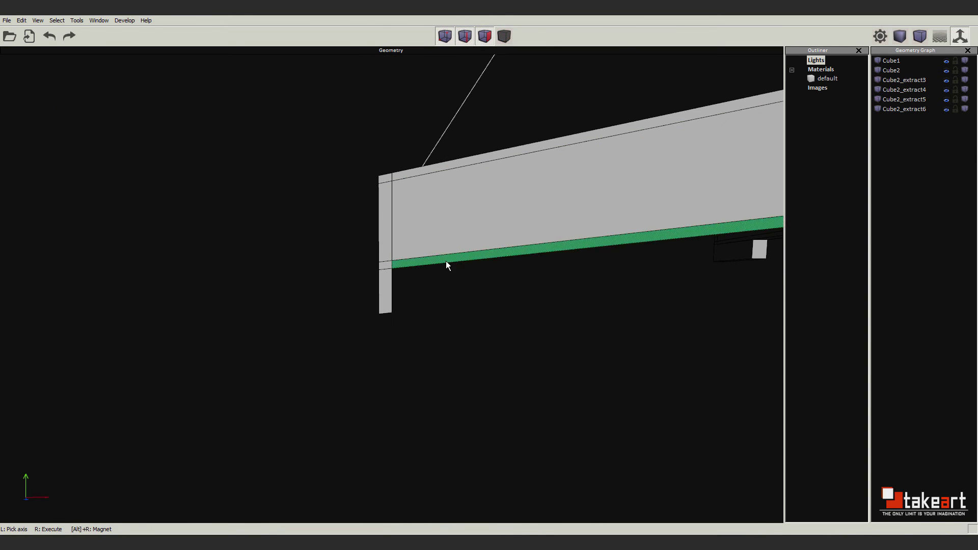
left_click(446, 263)
key("Tab")
key("Return")
scroll(448, 195, "down", 3)
- Try moving the pads along the X axis, then undo it
mouse_move(448, 194)
middle_mouse_down("alt")
mouse_move(556, 404)
mouse_move(612, 332)
middle_mouse_up("alt")
left_click(670, 298)
middle_click_drag(674, 271, 563, 204, "alt")
right_click(562, 204)
key("x")
scroll(572, 249, "up", 3)
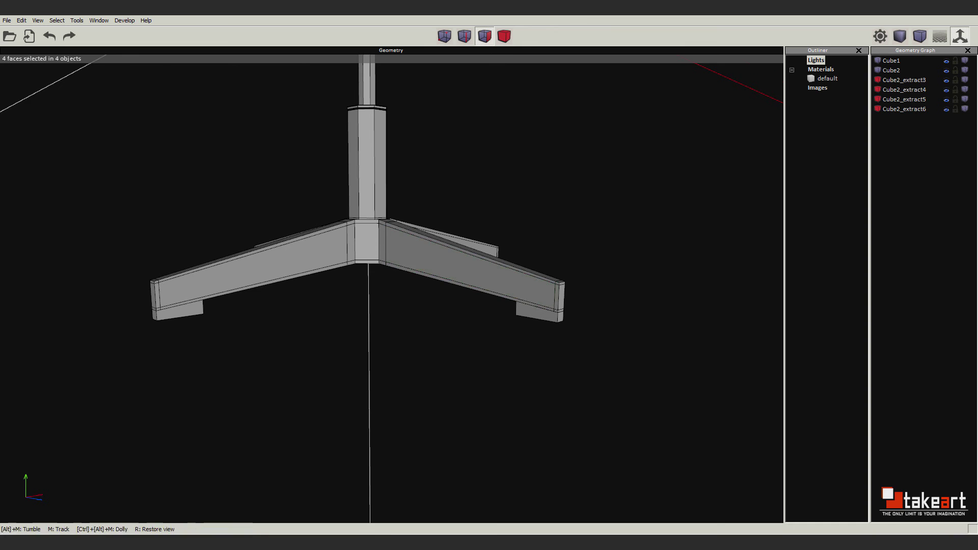
scroll(176, 482, "up", 2)
key("ctrl+z")
- Move the selected vertices by an exact amount in front view
key("ctrl+z")
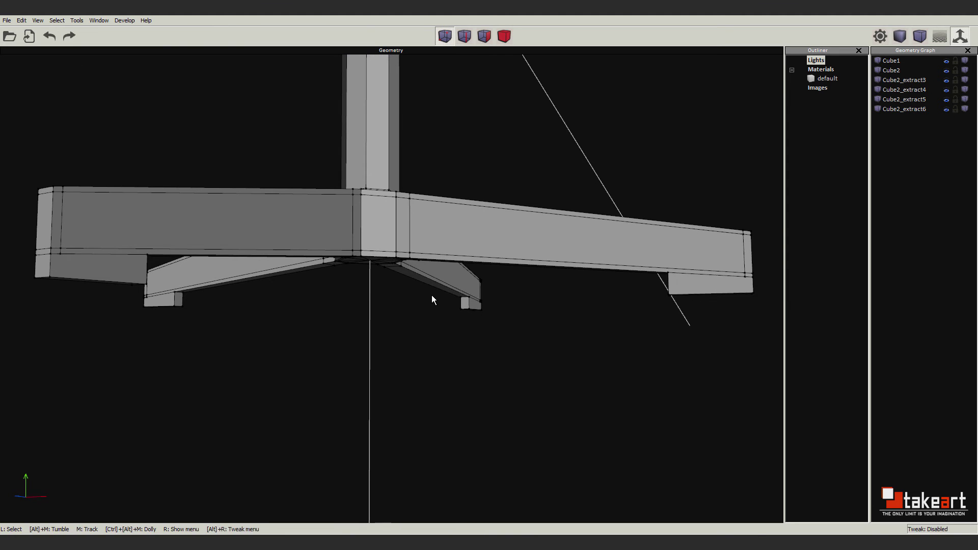
key("ctrl+z")
key("ctrl+z")
left_click(378, 187)
key("z")
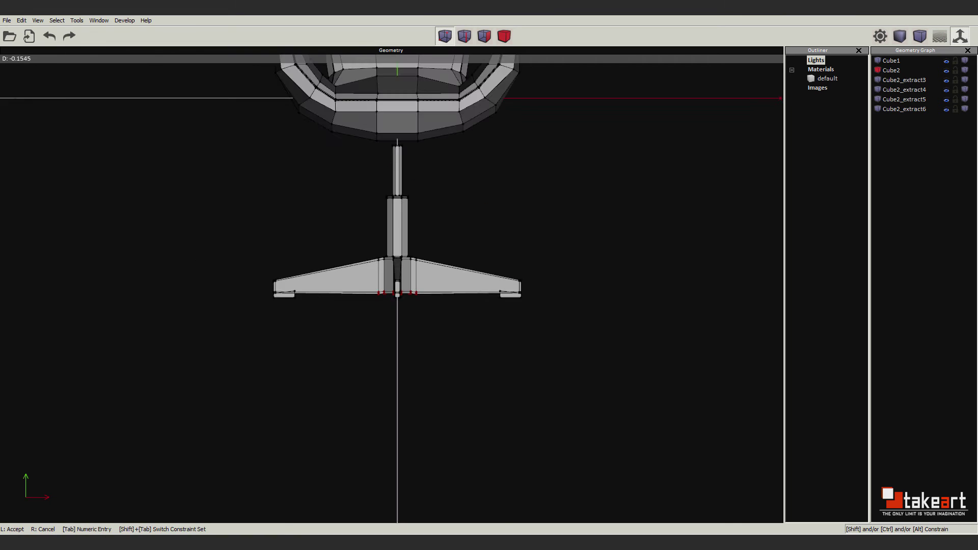
key("Tab")
key("Return")
- Box-select the vertices at each leg end and nudge them slightly
left_click_drag(205, 290, 220, 303)
left_click_drag(604, 290, 611, 299)
middle_click_drag(607, 298, 475, 301)
left_click_drag(477, 300, 519, 313)
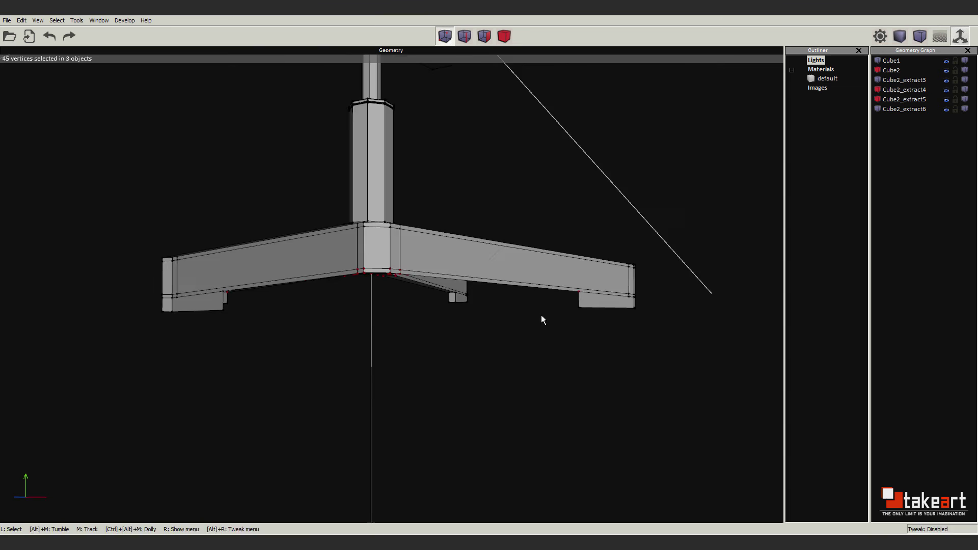
middle_click_drag(519, 313, 262, 290)
key("d")
left_click(442, 288)
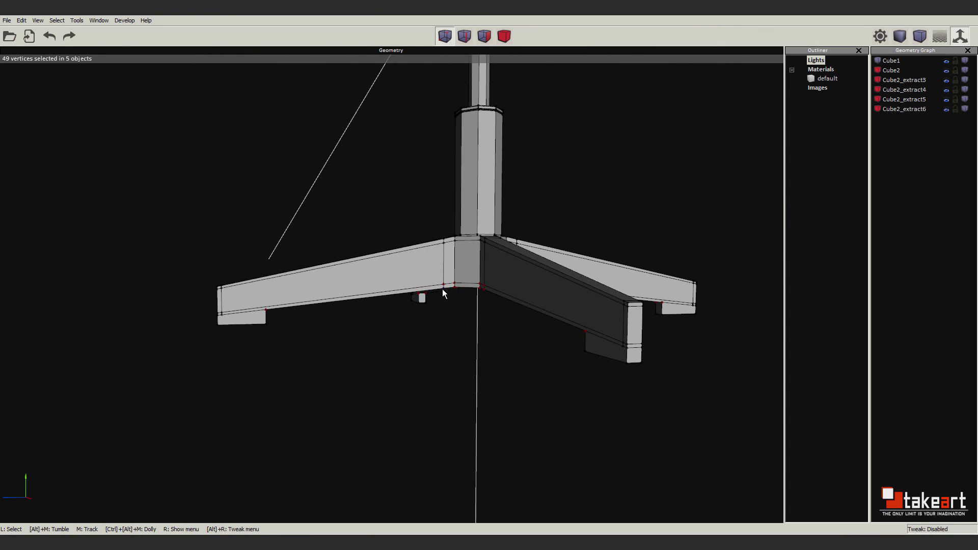
- Box-select the vertices under the hub and move them by exact value 0
middle_click_drag(442, 289, 434, 223)
left_click_drag(435, 223, 574, 303)
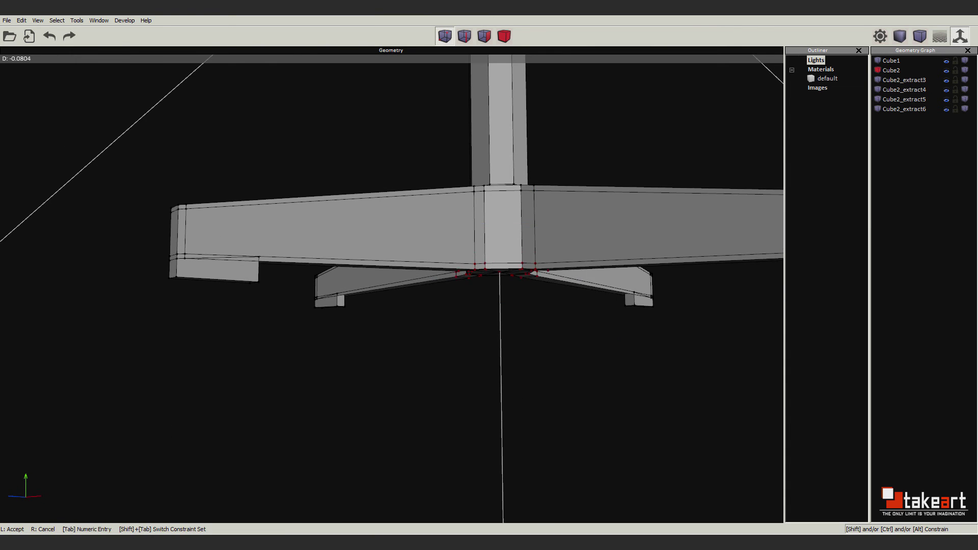
type("d0")
key("Return")
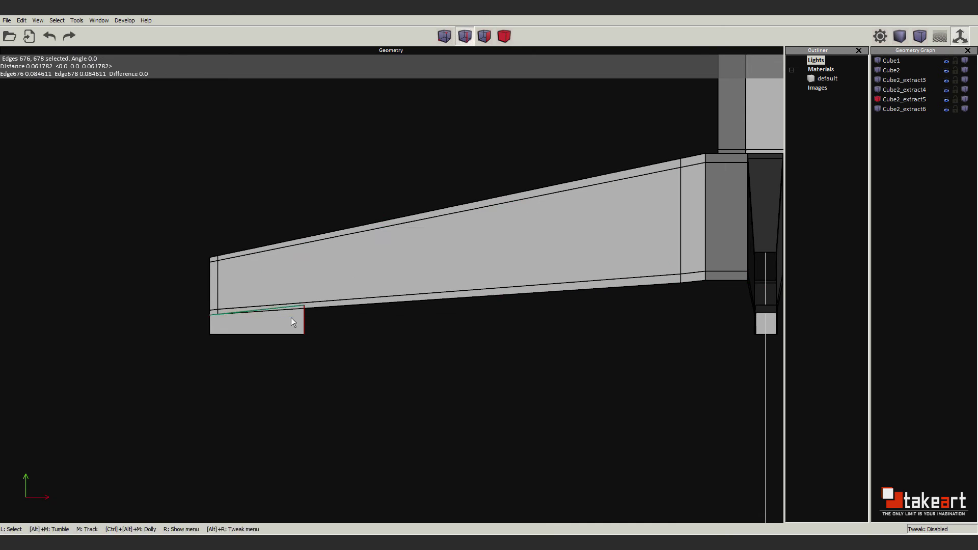
scroll(415, 344, "down", 3)
mouse_move(414, 345)
middle_mouse_down("alt")
mouse_move(410, 293)
mouse_move(319, 365)
middle_mouse_up("alt")
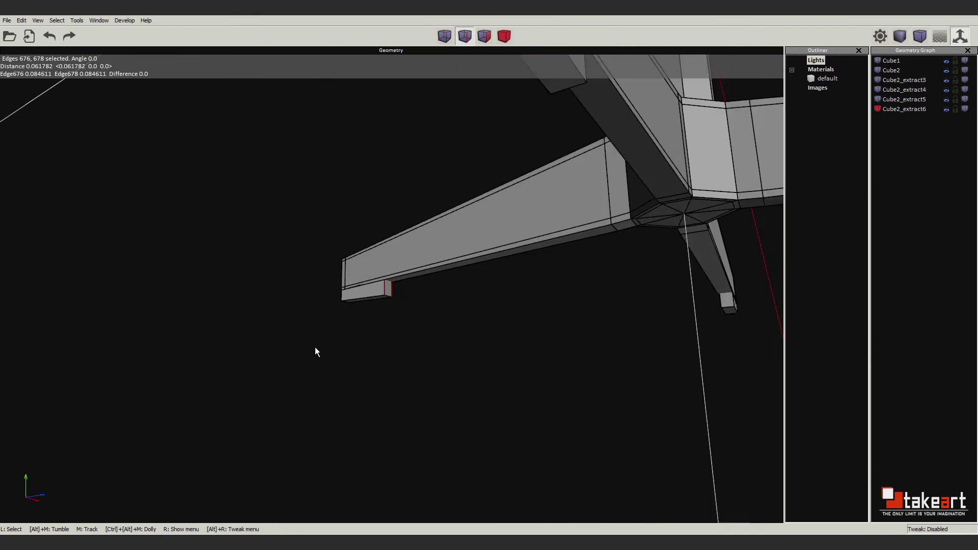
- Extrude the selected pad edges at the leg tips
right_click(478, 356)
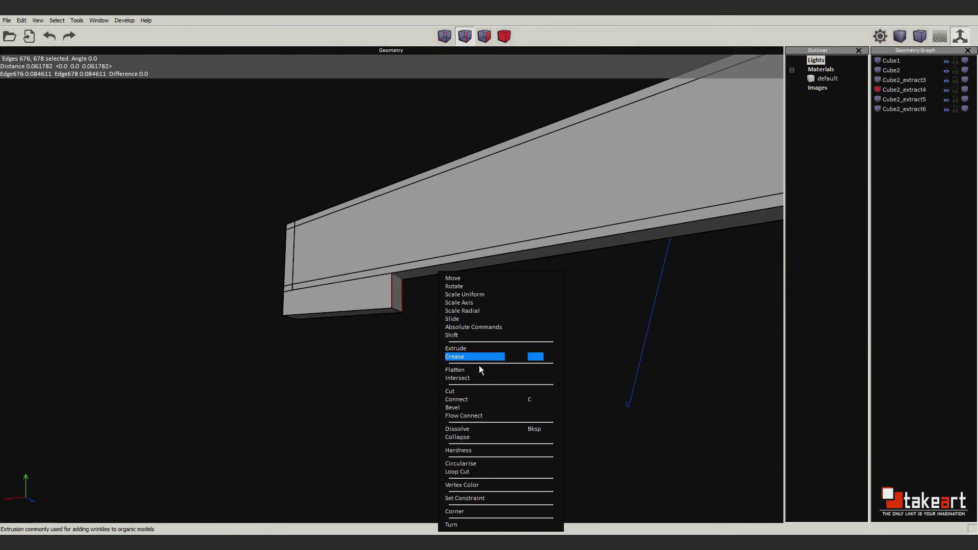
right_click(530, 337)
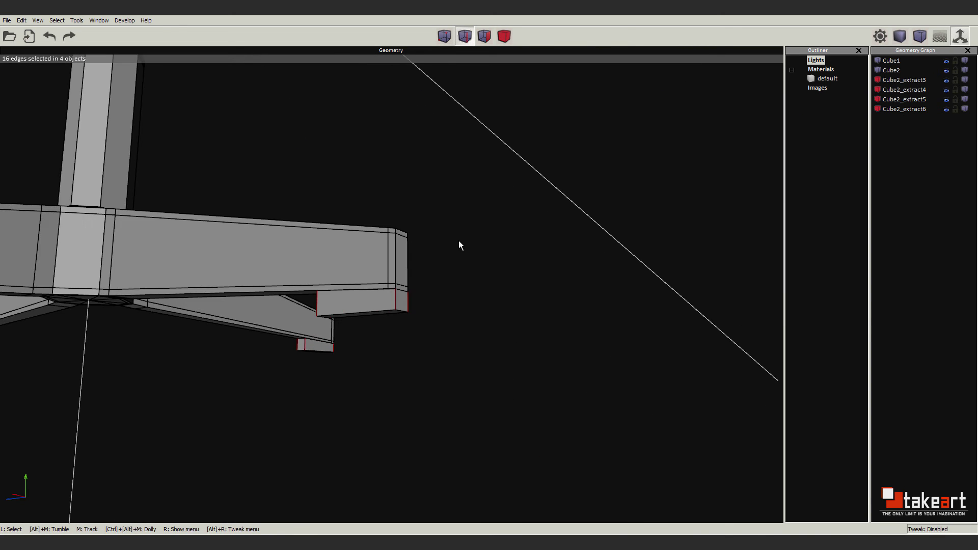
right_click(458, 240)
left_click(478, 360)
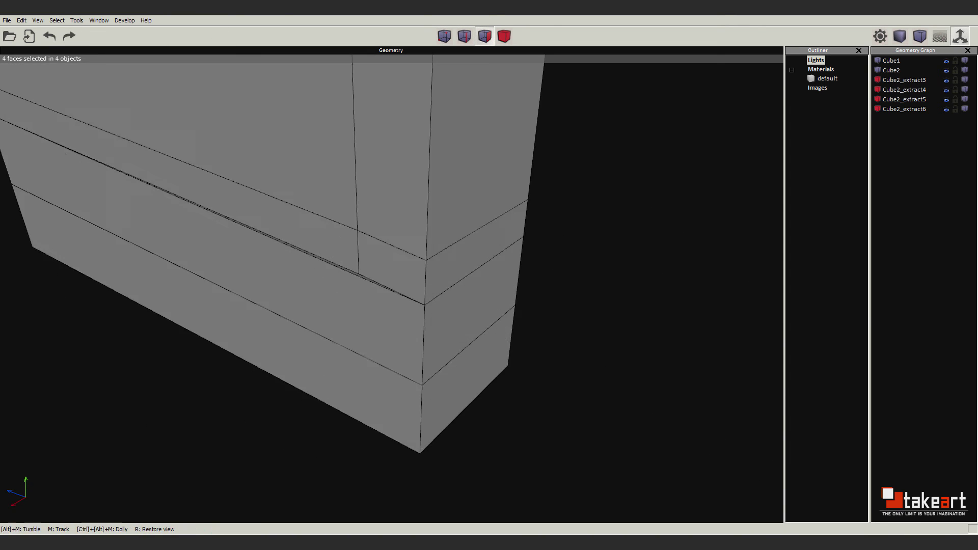
- Select the pad edges on all four legs, convert to faces and extrude them
right_click(469, 187)
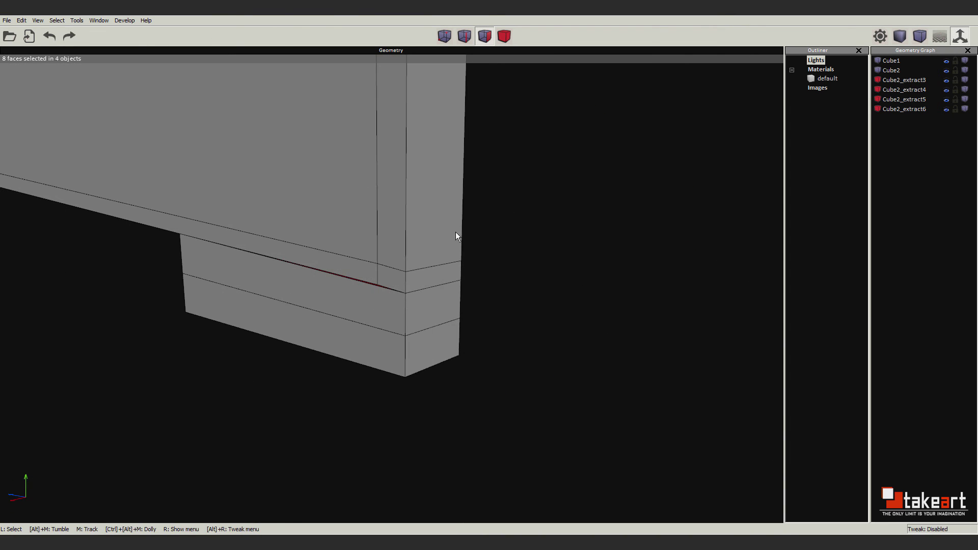
right_click(499, 206)
left_click(524, 316)
right_click(597, 174)
middle_click_drag(597, 175, 548, 287, "alt")
left_click(361, 312)
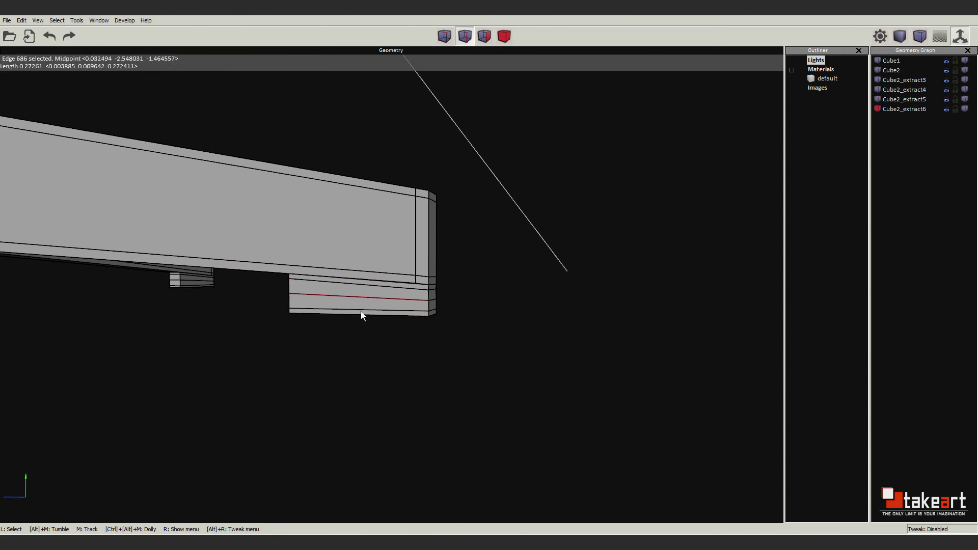
middle_click_drag(361, 311, 103, 300, "alt")
right_click(447, 229)
key("d")
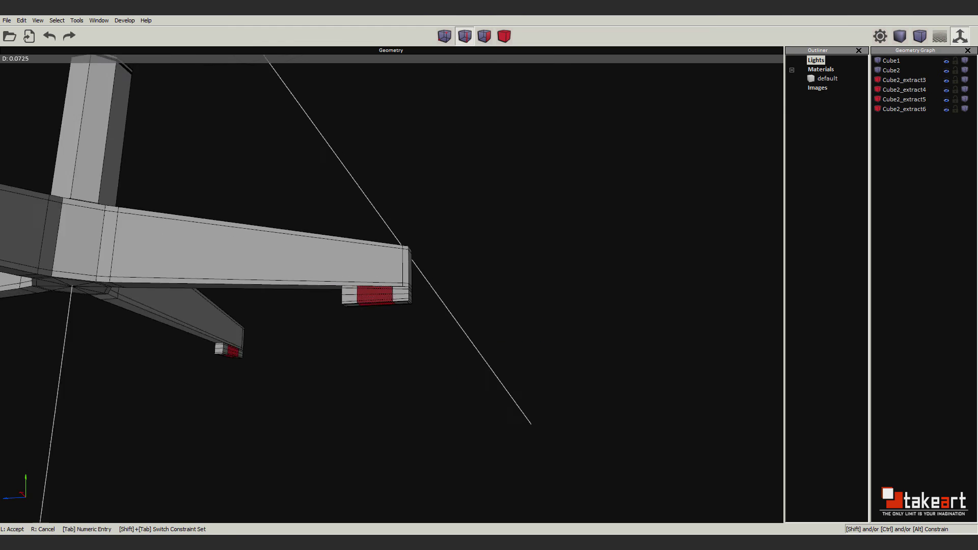
scroll(444, 306, "up", 3)
mouse_move(407, 305)
middle_mouse_down("alt")
mouse_move(444, 350)
mouse_move(472, 337)
mouse_move(502, 77)
middle_mouse_up("alt")
- Select all four foot pad objects under the star base
left_click(504, 36)
middle_click_drag(368, 291, 653, 319, "alt")
left_click(698, 301, "shift")
scroll(653, 320, "up", 3)
left_click(621, 237, "shift")
scroll(609, 222, "down", 3)
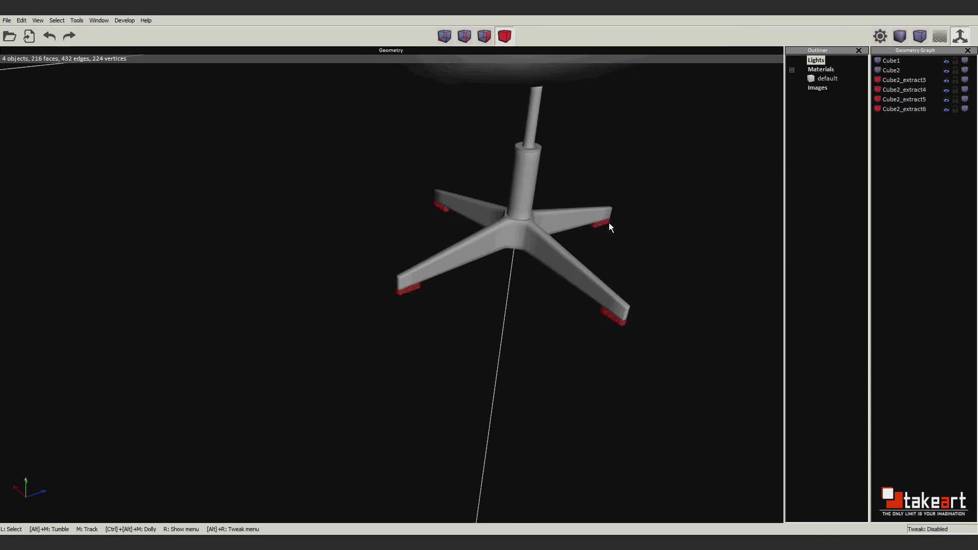
scroll(509, 194, "up", 6)
- Clear the selection, switch to edges, and turn the view to look under the seat
left_click(540, 222)
key("s")
scroll(517, 310, "down", 2)
scroll(518, 310, "down", 3)
scroll(357, 279, "up", 3)
scroll(313, 319, "up", 1)
middle_click_drag(314, 319, 387, 265, "alt")
scroll(357, 285, "down", 5)
scroll(356, 285, "up", 4)
scroll(500, 260, "up", 3)
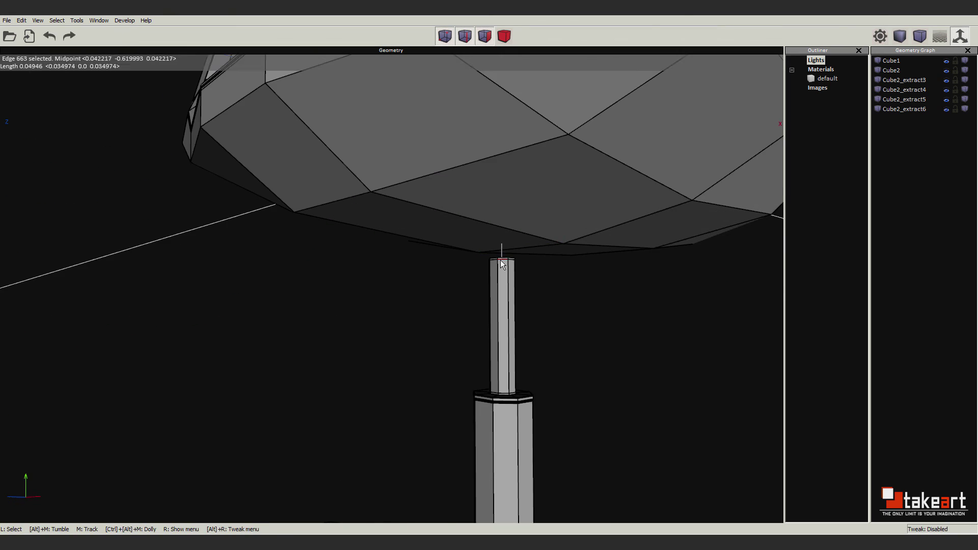
scroll(456, 271, "up", 3)
middle_click_drag(457, 272, 422, 276, "alt")
scroll(423, 276, "up", 2)
scroll(423, 280, "down", 3)
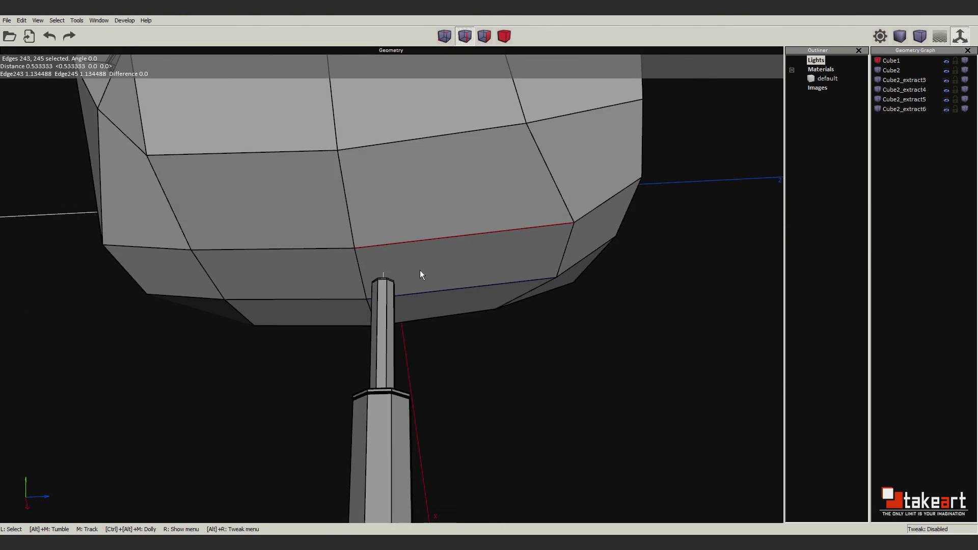
- Select seat-underside geometry, then the column object, and tumble the view up under the seat
left_click(420, 270)
right_click(641, 241)
key("Escape")
scroll(458, 308, "down", 2)
scroll(457, 304, "down", 3)
left_click(505, 35)
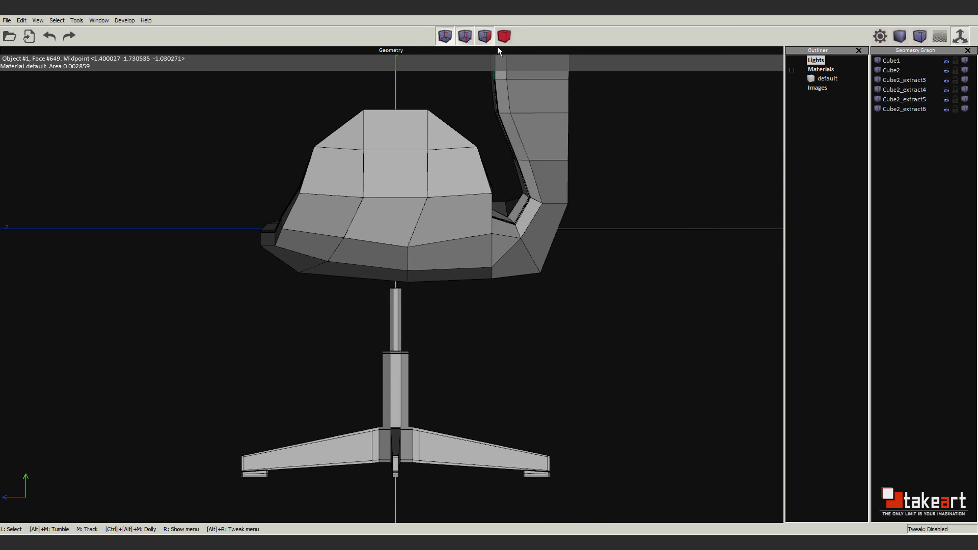
left_click(400, 316)
right_click(459, 259)
key("Escape")
middle_click_drag(458, 259, 471, 289, "alt")
- Bevel the vertex where the column meets the seat into a small hexagon
key("a")
scroll(438, 295, "up", 2)
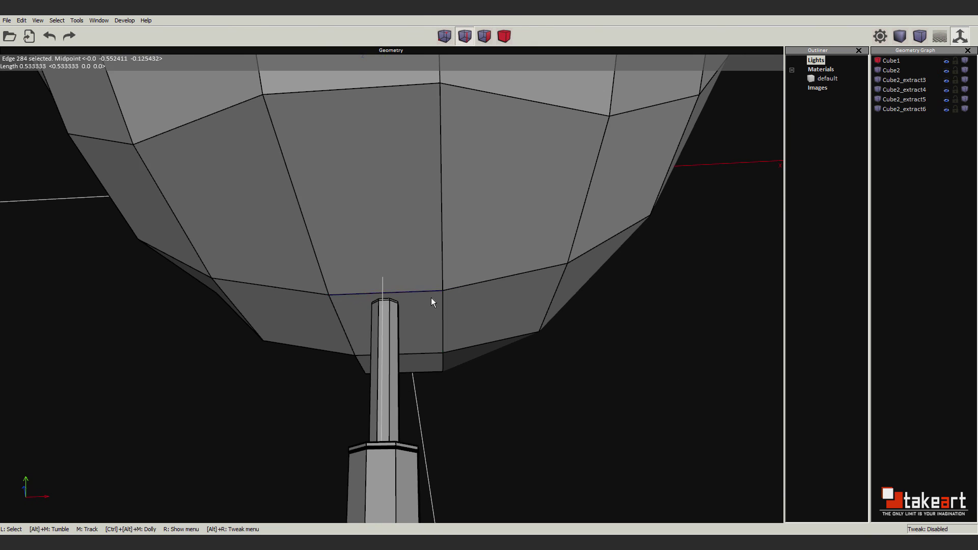
left_click(382, 299)
scroll(396, 286, "up", 3)
right_click(397, 286)
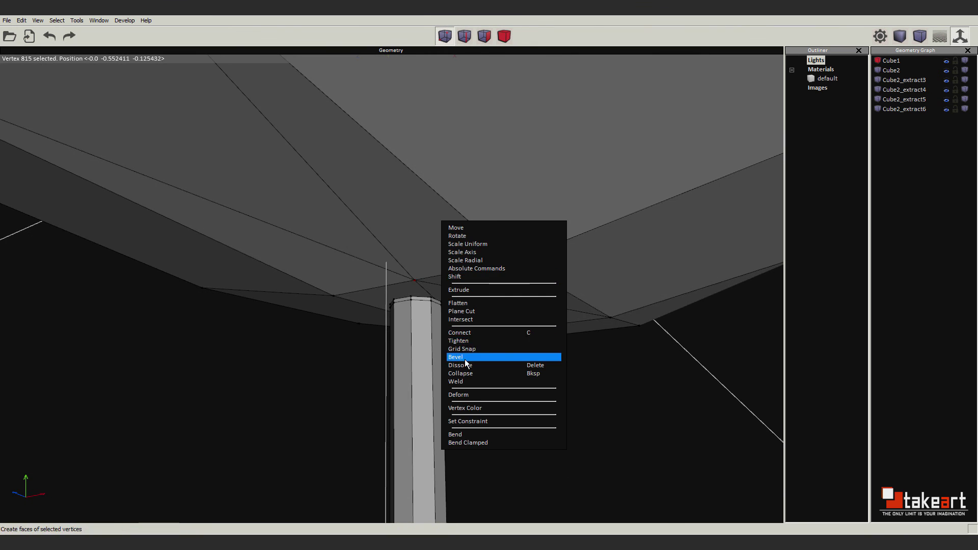
left_click(465, 360)
- Turn the hexagon's edges into a face and scale that face
key("e")
right_click(515, 278)
left_click(506, 369)
mouse_move(506, 369)
middle_mouse_down()
mouse_move(469, 235)
mouse_move(452, 239)
middle_mouse_up()
key("f")
right_click(464, 194)
left_click(497, 230)
- Extrude the hexagon face up into the seat and inset it
right_click(518, 237)
left_click(535, 302)
right_click(543, 250)
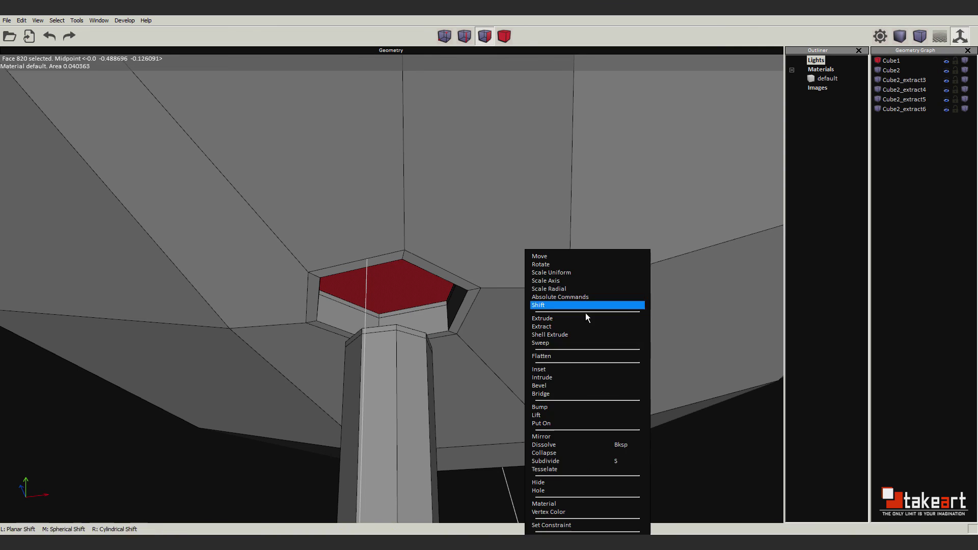
left_click(566, 369)
left_click(523, 239)
- Select the six socket edges and try an edge command, then undo it
mouse_move(523, 239)
middle_mouse_down("alt")
mouse_move(460, 309)
mouse_move(444, 300)
mouse_move(454, 307)
mouse_move(375, 304)
middle_mouse_up("alt")
scroll(459, 310, "down", 3)
scroll(454, 307, "up", 5)
key("s")
right_click(428, 388)
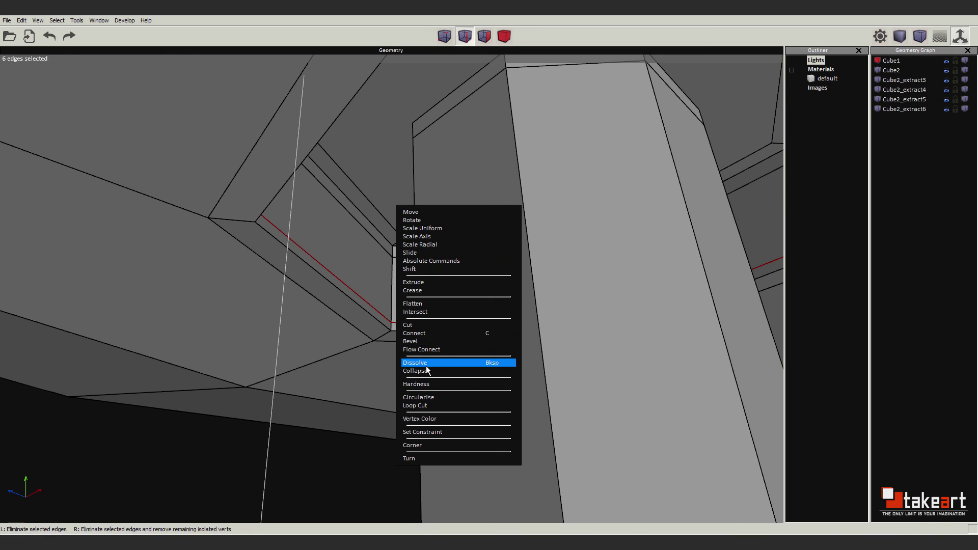
right_click(423, 188)
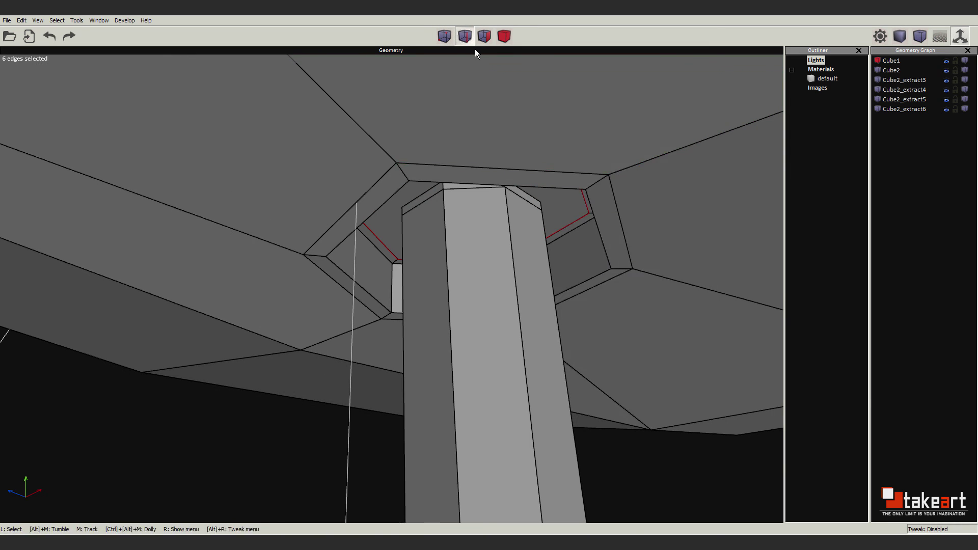
left_click(484, 36)
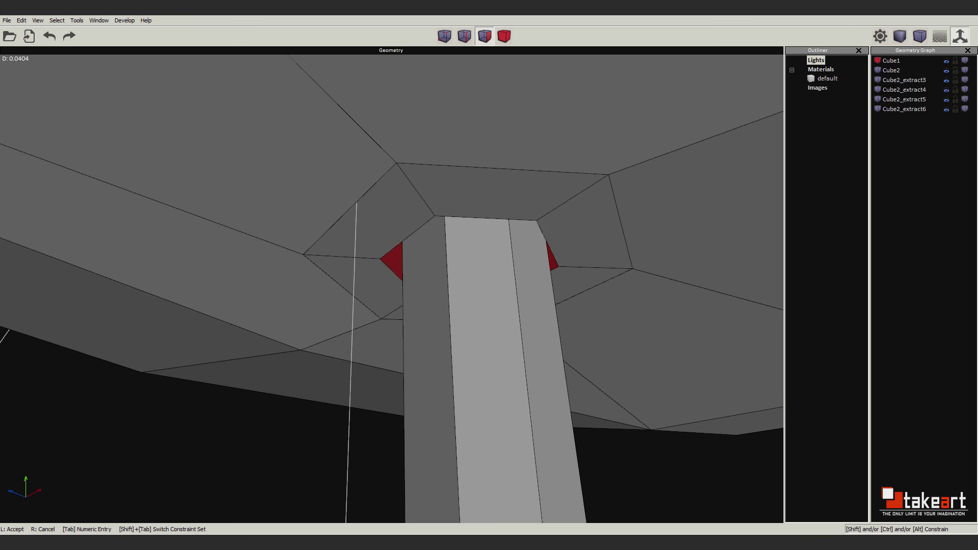
key("ctrl+z")
- Apply an edge command to the selected socket edges from under the column
scroll(503, 266, "down", 5)
scroll(503, 266, "up", 4)
middle_click_drag(456, 276, 499, 260, "alt")
right_click(492, 254)
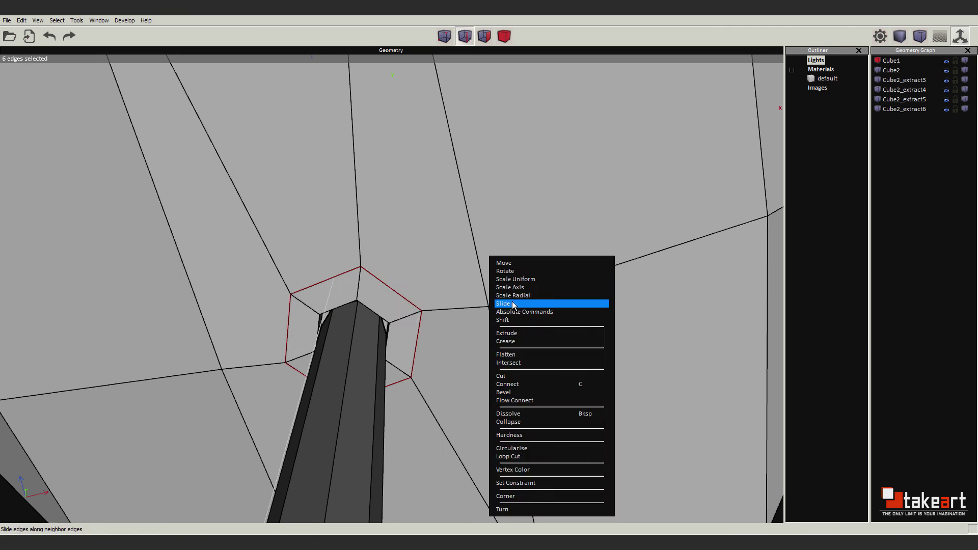
left_click(546, 301)
- Select the socket rim edge loop and scale it radially
scroll(330, 331, "up", 3)
left_click(330, 338)
key("l")
scroll(330, 333, "down", 3)
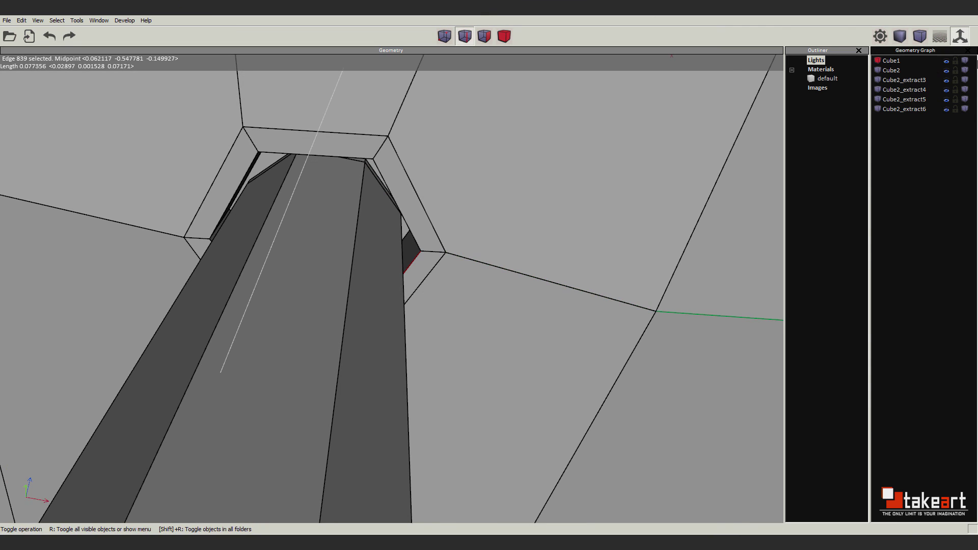
middle_click_drag(330, 334, 474, 255, "alt")
right_click(492, 241)
left_click(493, 240)
scroll(468, 279, "down", 10)
- Dissolve the edges converging on the socket and connect the midpoint vertices to the centre
middle_click_drag(387, 285, 374, 259, "alt")
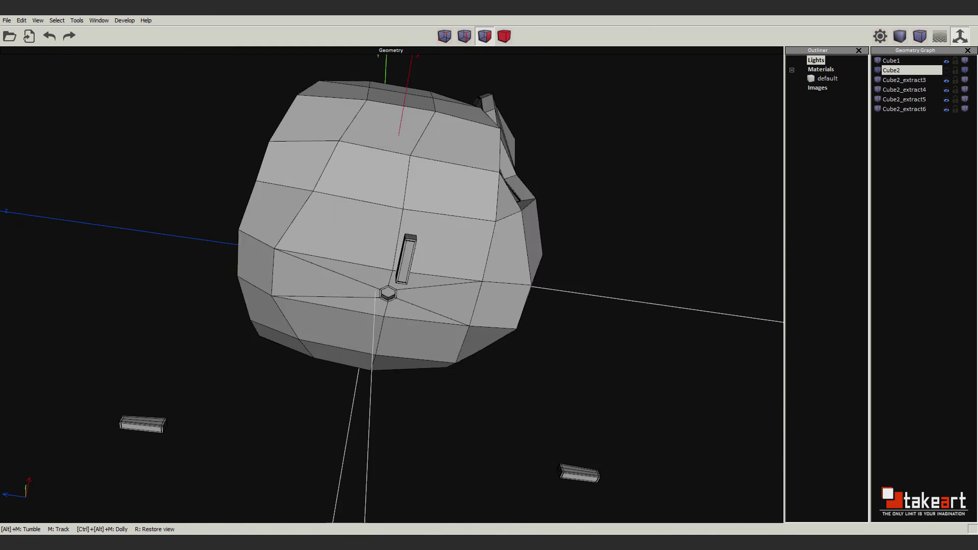
scroll(374, 259, "up", 3)
left_click(374, 259)
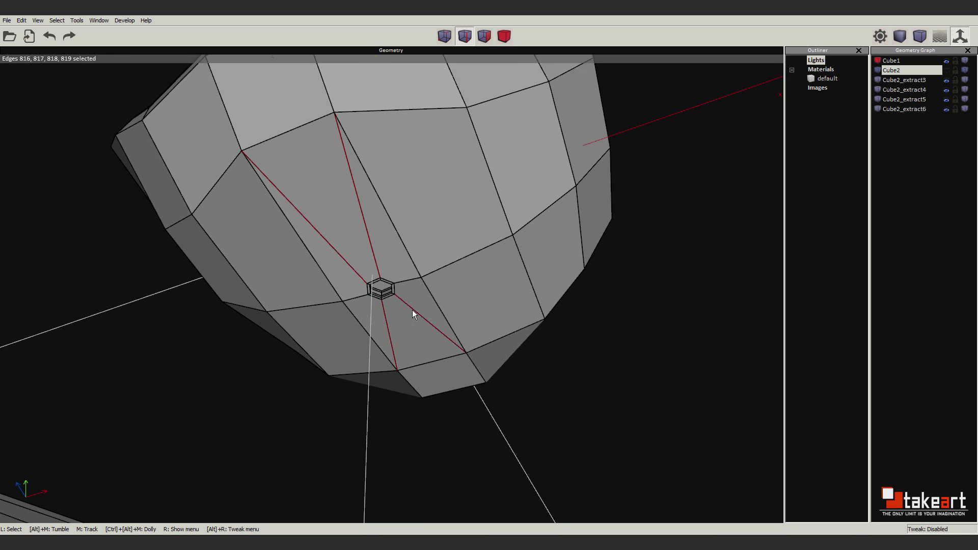
key("ctrl+z")
key("ctrl+z")
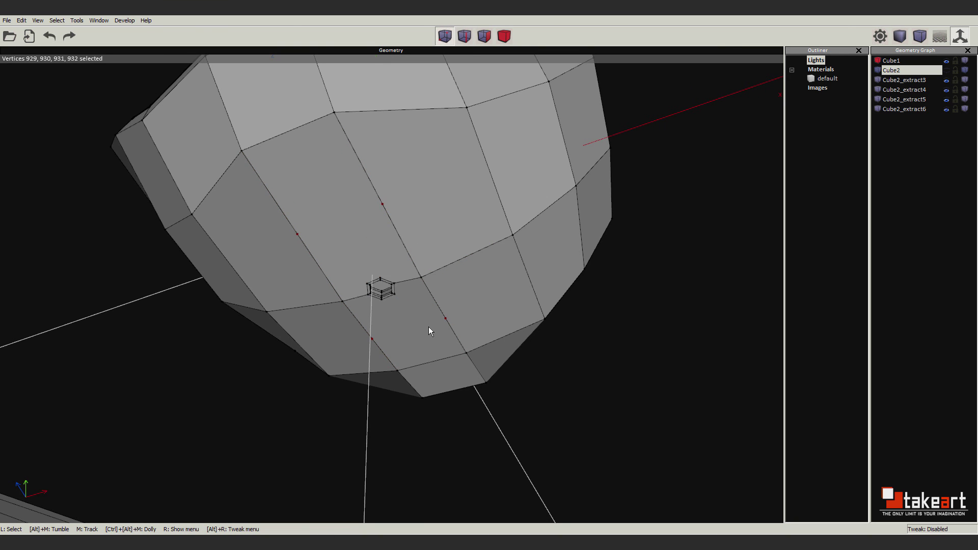
key("ctrl+y")
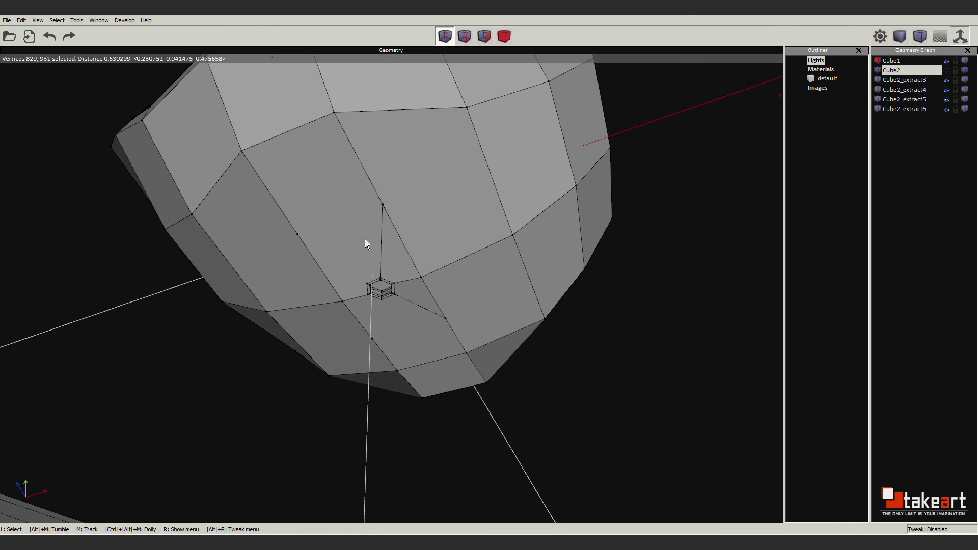
- Add an edge loop around the socket and set its position to 10
mouse_move(385, 304)
middle_mouse_down("alt")
mouse_move(394, 326)
mouse_move(481, 337)
middle_mouse_up("alt")
mouse_move(606, 309)
middle_mouse_down("alt")
mouse_move(342, 253)
mouse_move(338, 358)
mouse_move(405, 288)
mouse_move(557, 291)
middle_mouse_up("alt")
double_click(557, 291)
mouse_move(469, 265)
middle_mouse_down("ctrl+alt")
mouse_move(578, 280)
mouse_move(525, 277)
mouse_move(716, 191)
mouse_move(537, 224)
mouse_move(371, 203)
mouse_move(448, 193)
middle_mouse_up("ctrl+alt")
key("Tab")
type("10")
key("Return")
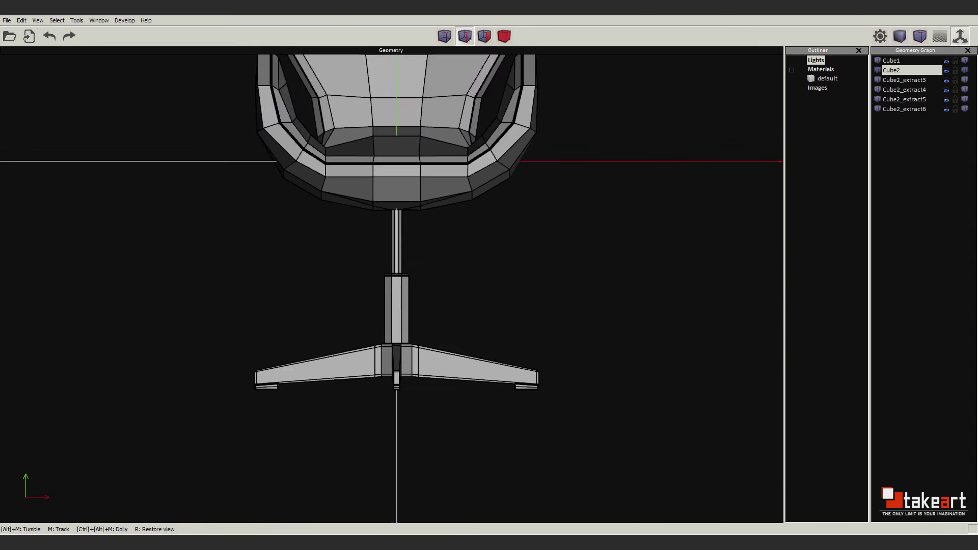
- Move the four box-selected foot pads along Z, then set the view auto-rotating
scroll(643, 492, "up", 2)
left_click_drag(695, 442, 202, 398)
scroll(307, 409, "up", 3)
middle_click_drag(307, 409, 424, 367, "alt")
scroll(424, 367, "up", 3)
right_click(609, 239)
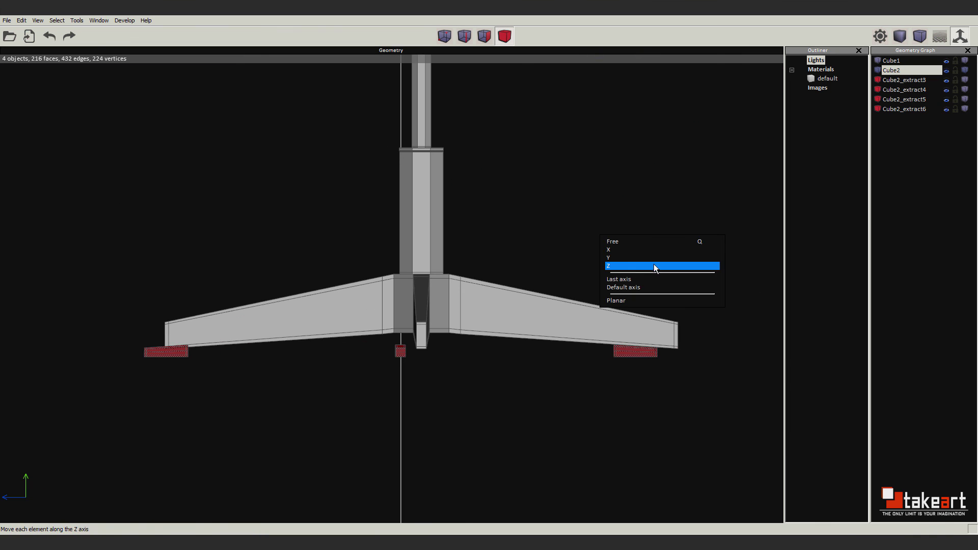
left_click(653, 264)
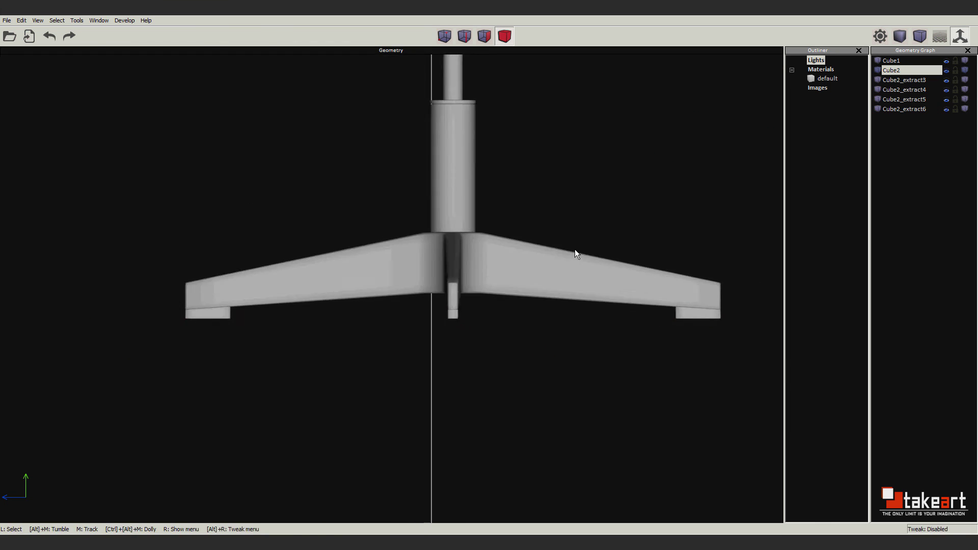
key("t")
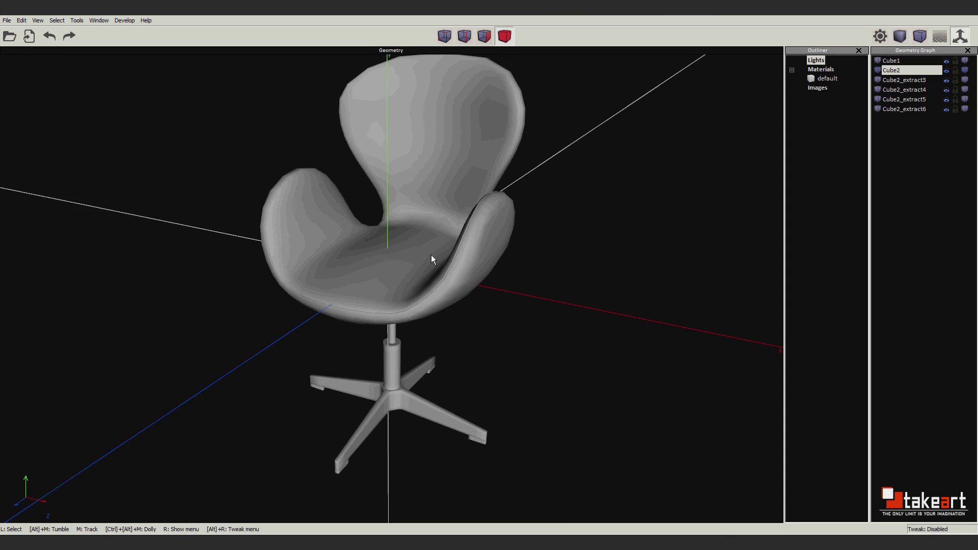